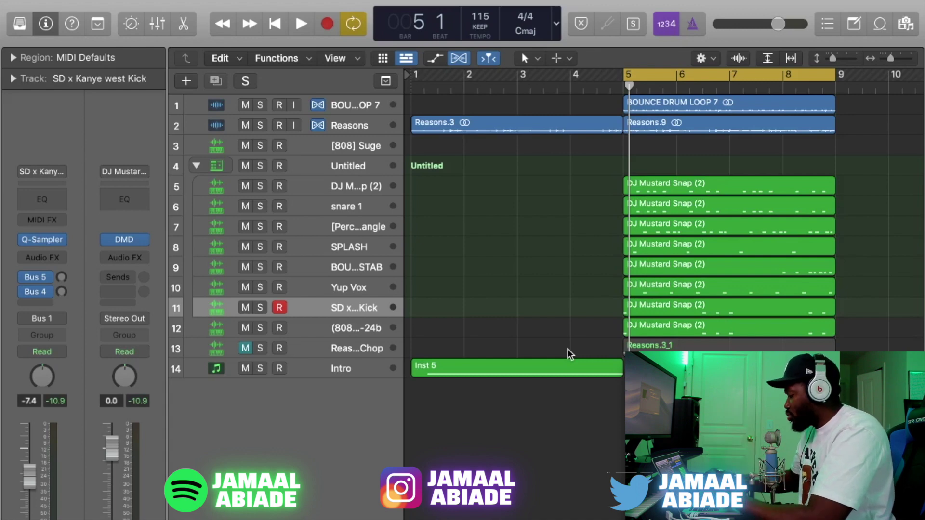
- Play the full arrangement from the beginning of the project through the drum section at bars 5 to 9
key(Return)
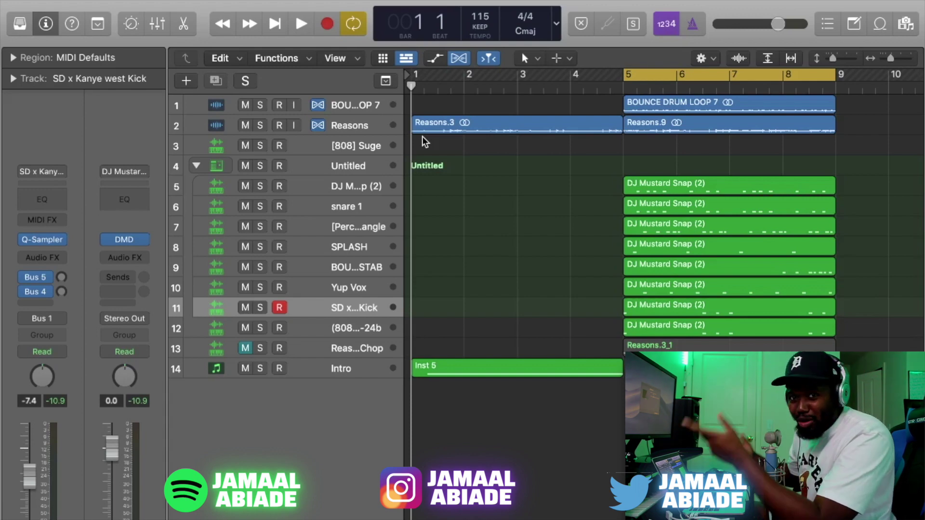
click(596, 88)
key(Return)
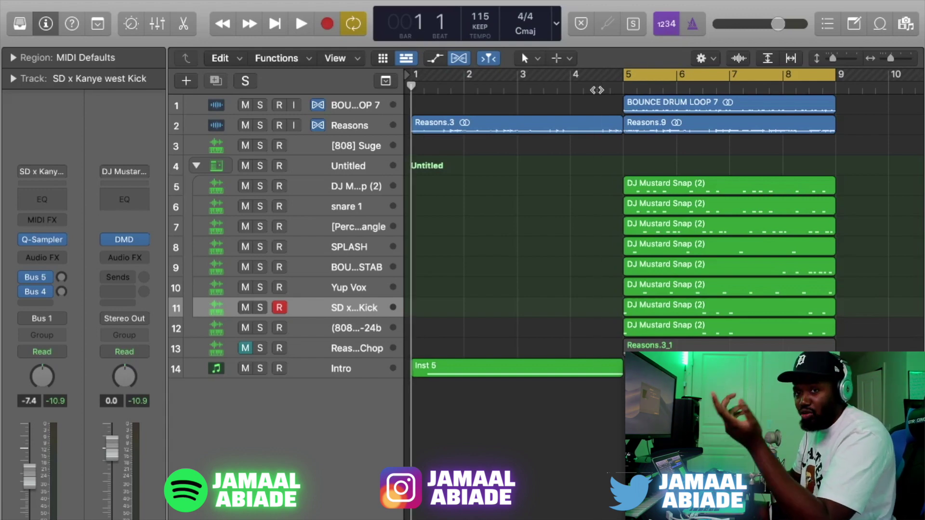
key(space)
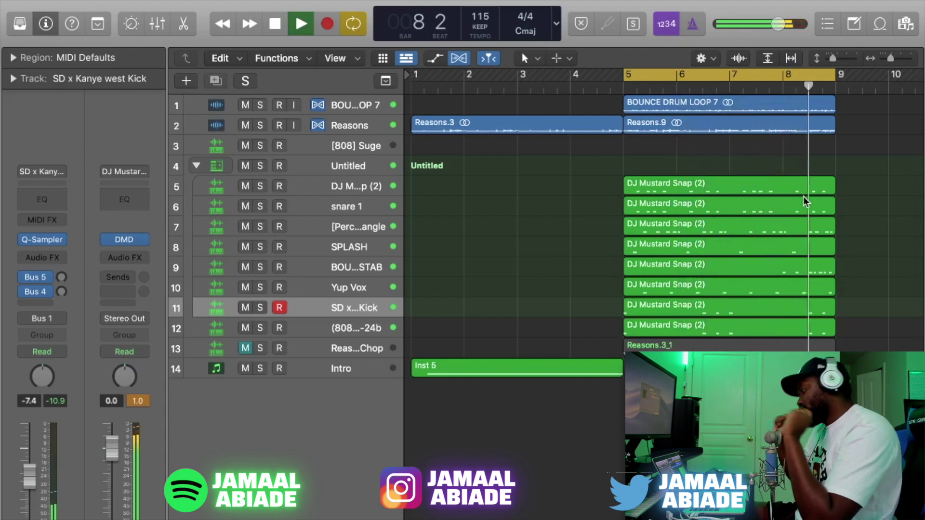
key(space)
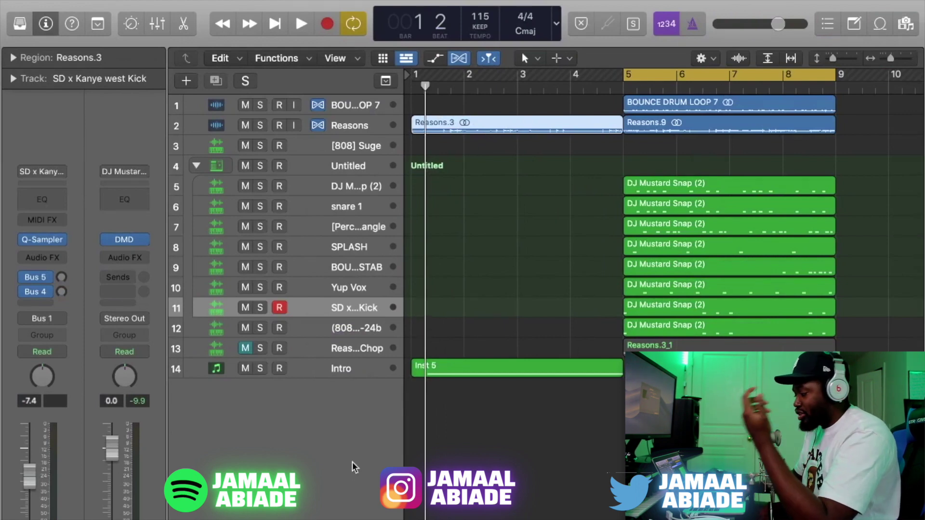
- Search all files for "reason" and add Reasons.mp3 to a new audio track below the Intro track, starting at bar 1
click(905, 24)
click(906, 24)
key(f)
key(f)
key(f)
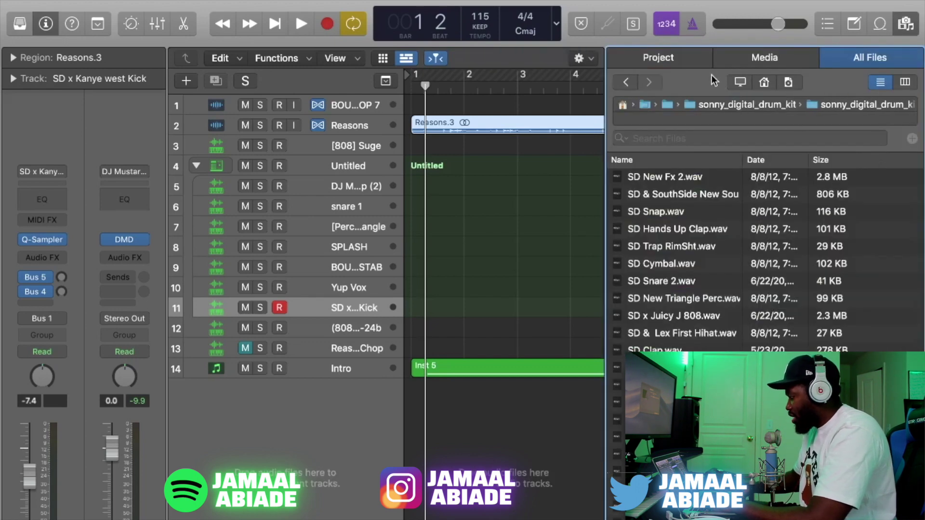
click(675, 105)
click(676, 138)
text(reason)
click(668, 176)
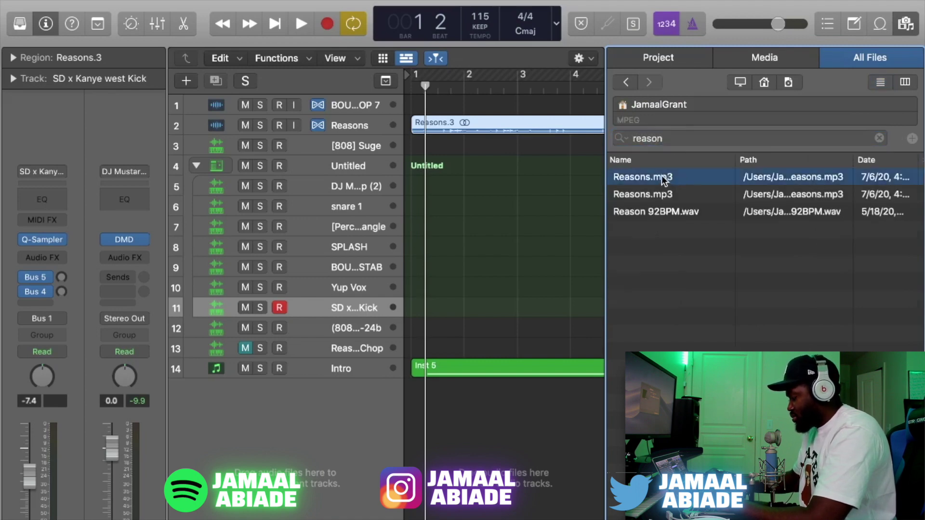
drag(654, 176, 430, 415)
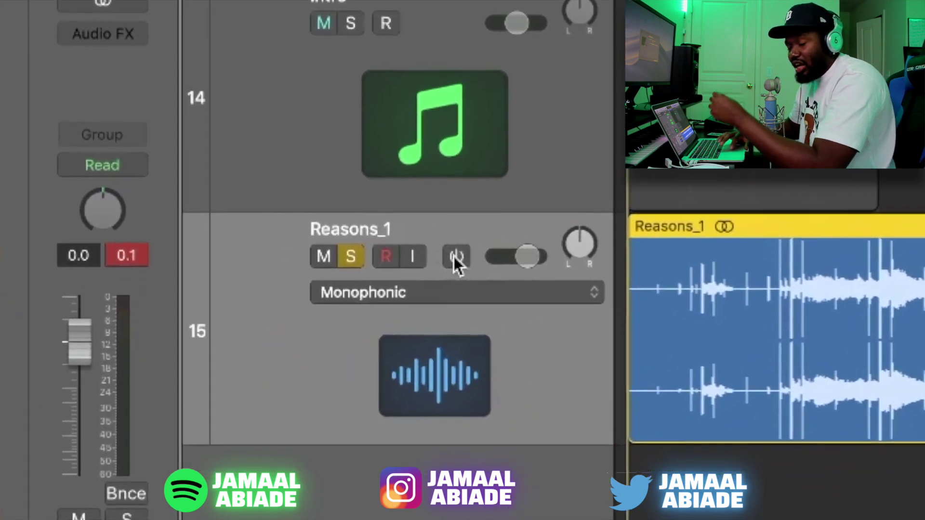
- Turn on Flex for the Reasons_1 track and audition the sample from bar 5 and from the middle of bar 2
click(382, 335)
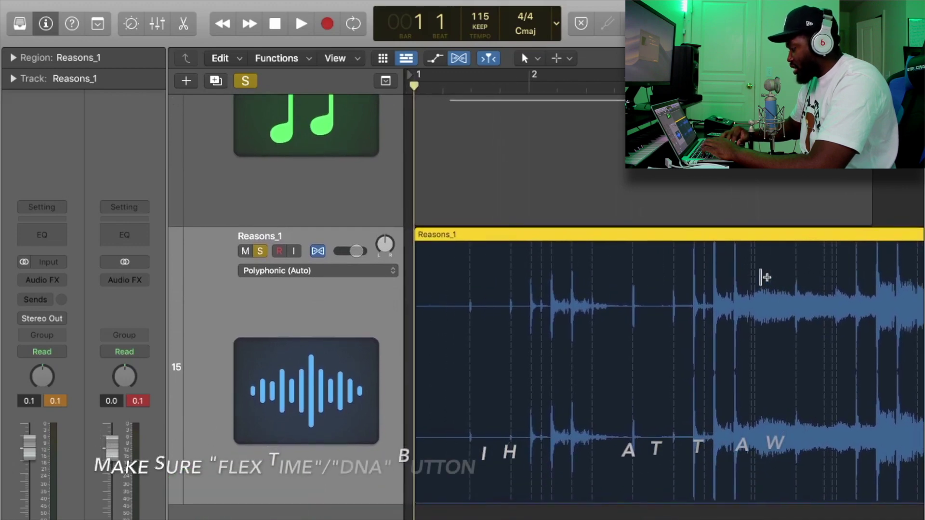
scroll(554, 154, right, 5)
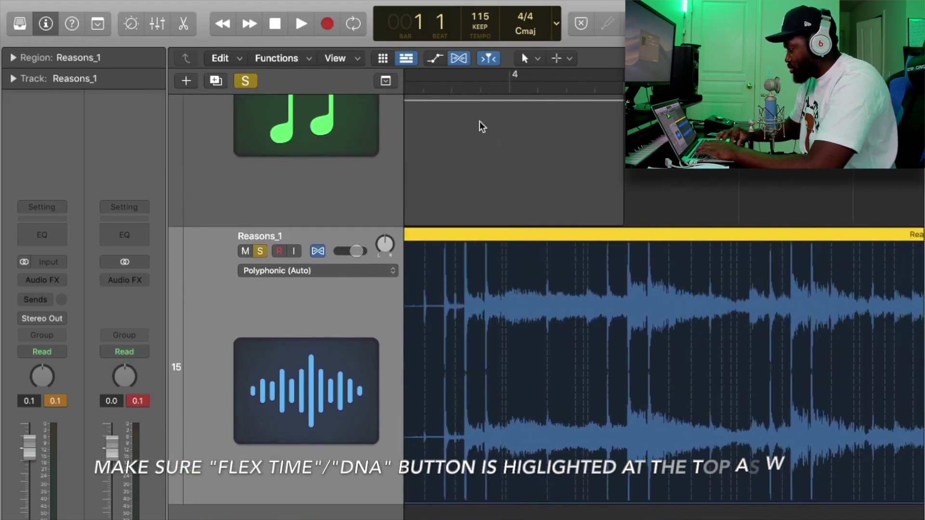
scroll(454, 128, right, 5)
key(space)
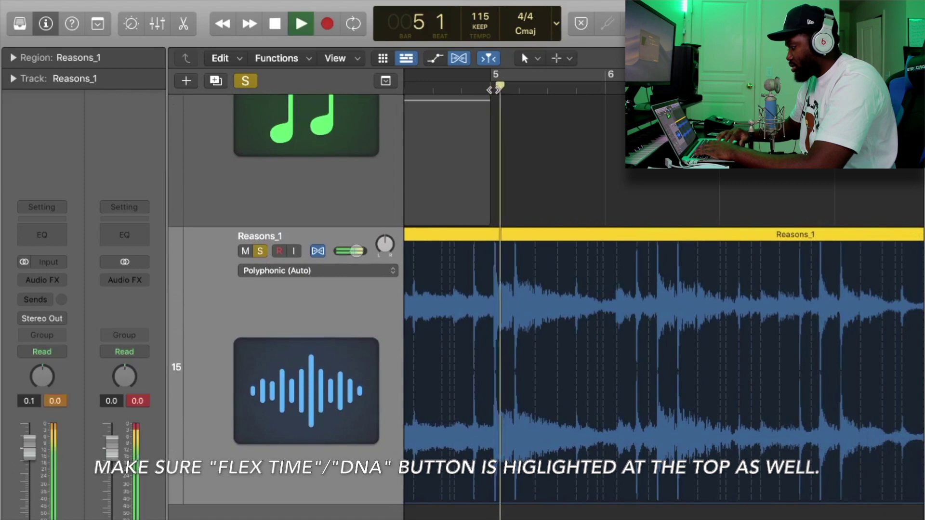
key(space)
scroll(493, 90, left, 2)
click(487, 86)
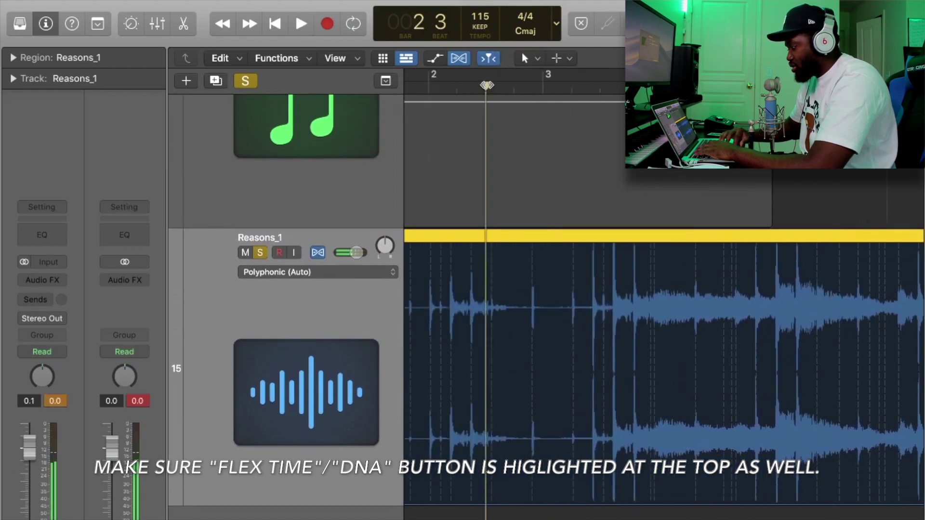
key(space)
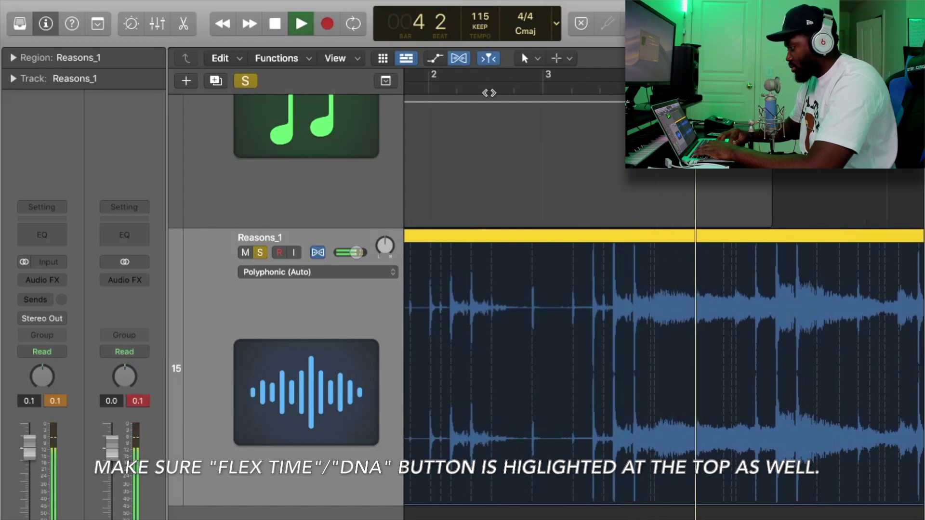
click(487, 85)
key(space)
- Audition around bar 3 and place a flex marker at the transient just before bar 4 in the Reasons_1 region
key(super+Right)
key(super+Right)
key(super+Right)
key(super+Right)
key(super+Right)
key(super+Right)
key(super+Right)
key(super+Right)
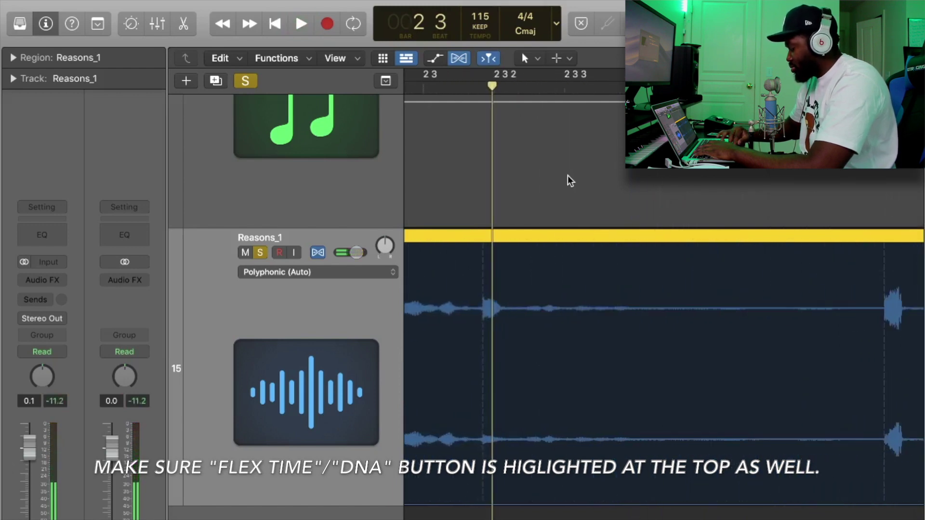
scroll(568, 181, right, 2)
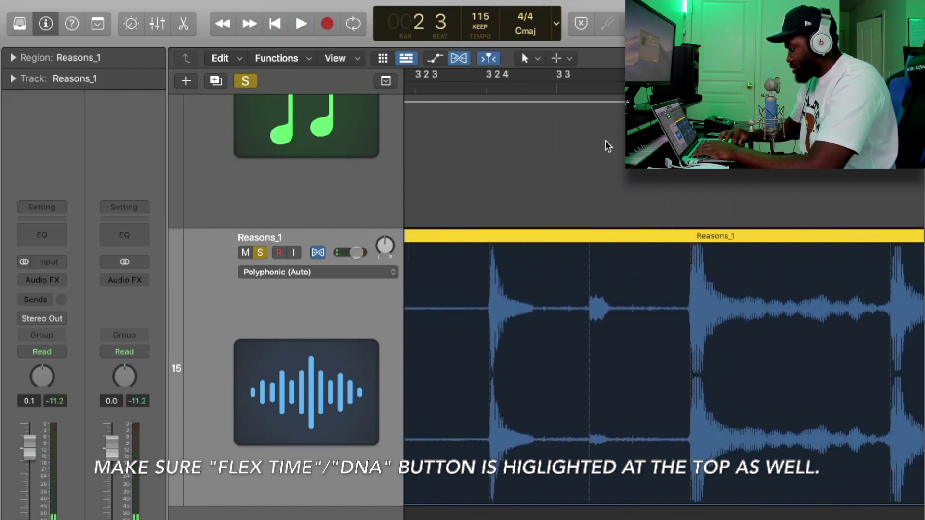
click(544, 86)
key(space)
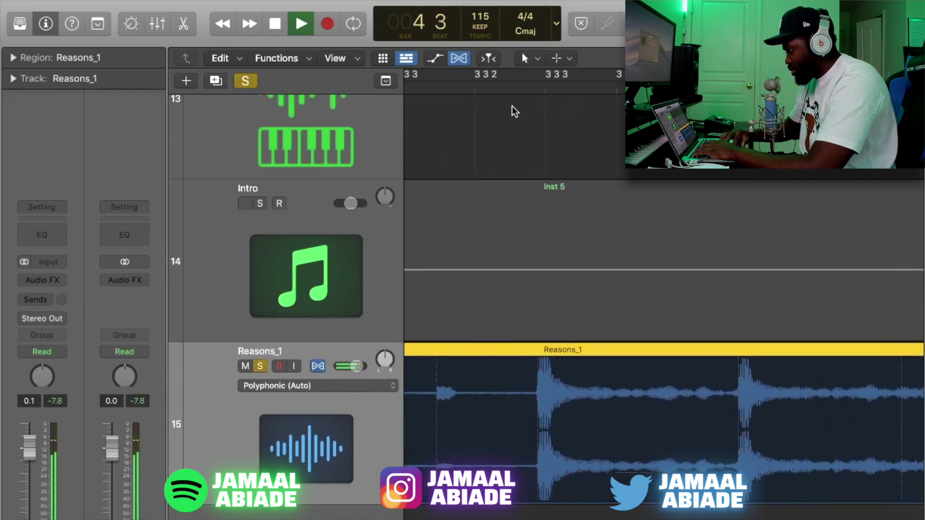
key(space)
key(space)
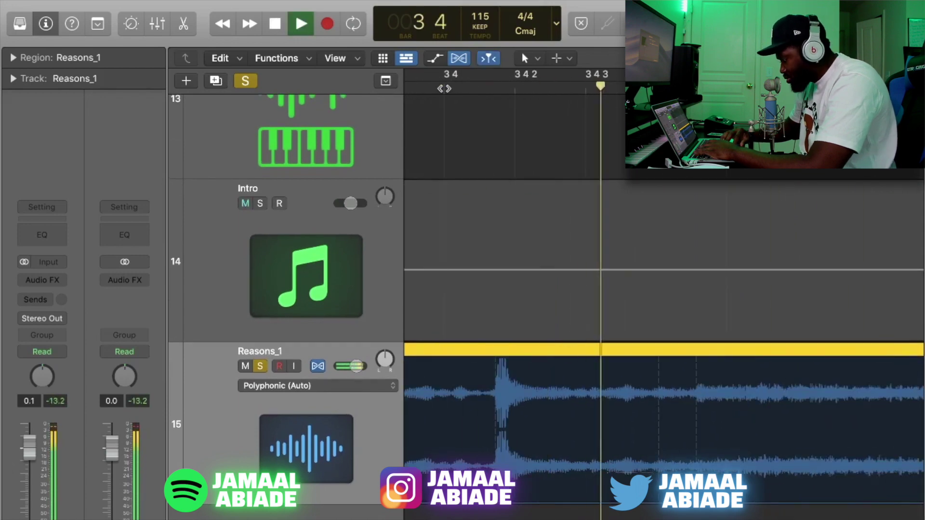
key(space)
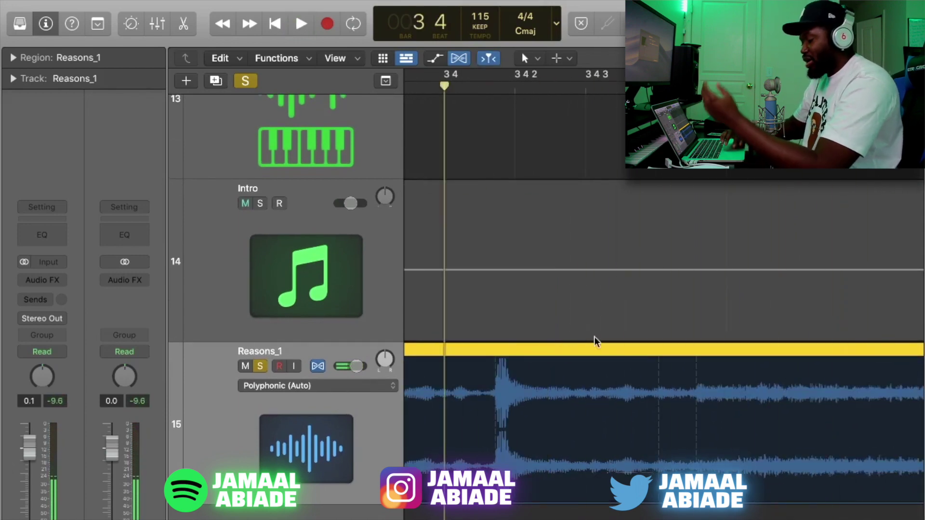
scroll(666, 374, right, 3)
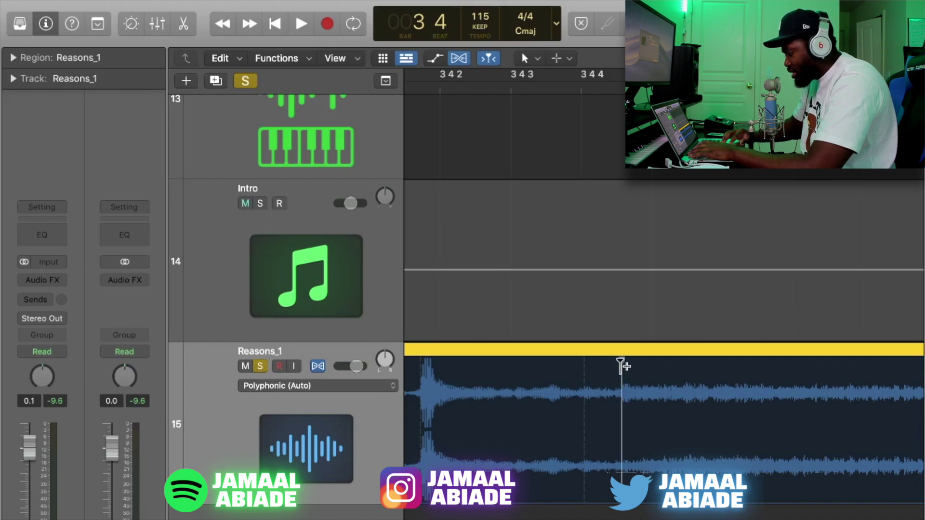
- Play on from the first flex marker and place a second one just after beat 3 of bar 9 in the Reasons_1 region
click(532, 88)
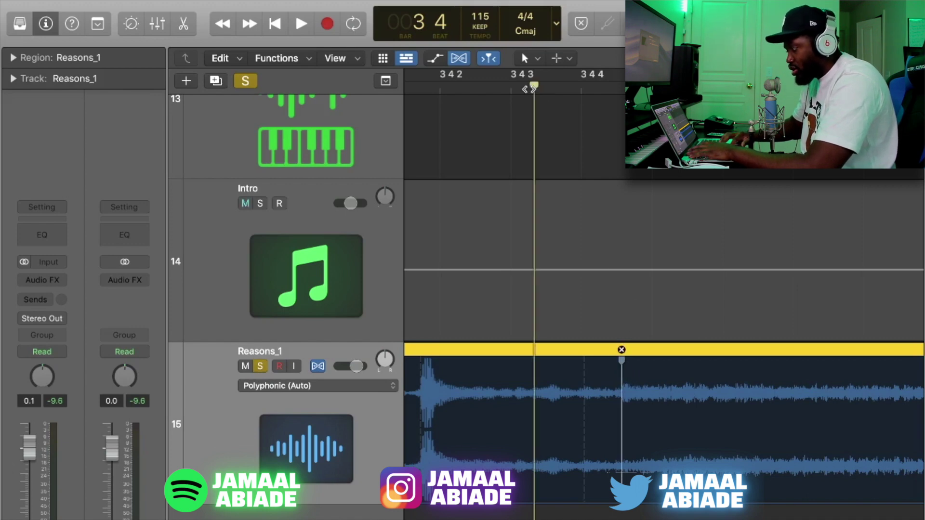
key(space)
key(super+Left)
key(super+Left)
key(super+Left)
key(super+Left)
key(super+Up)
key(super+Up)
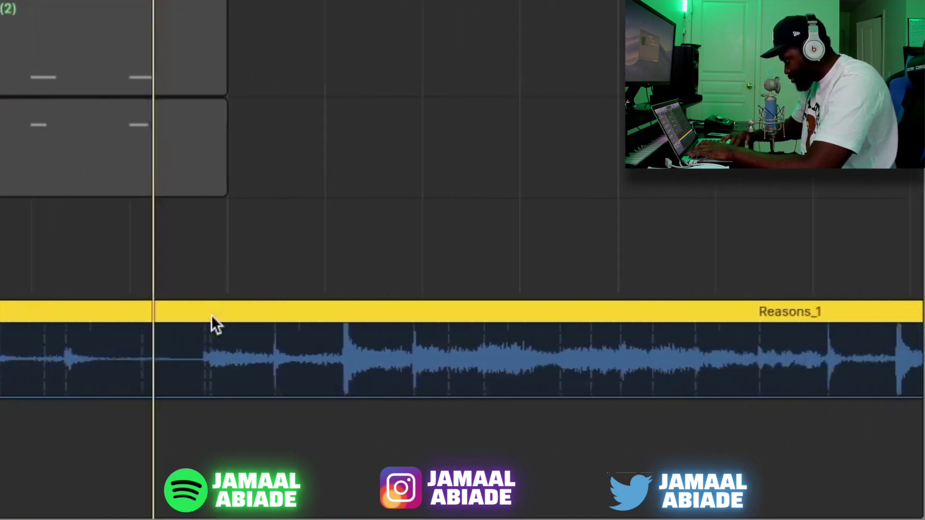
key(space)
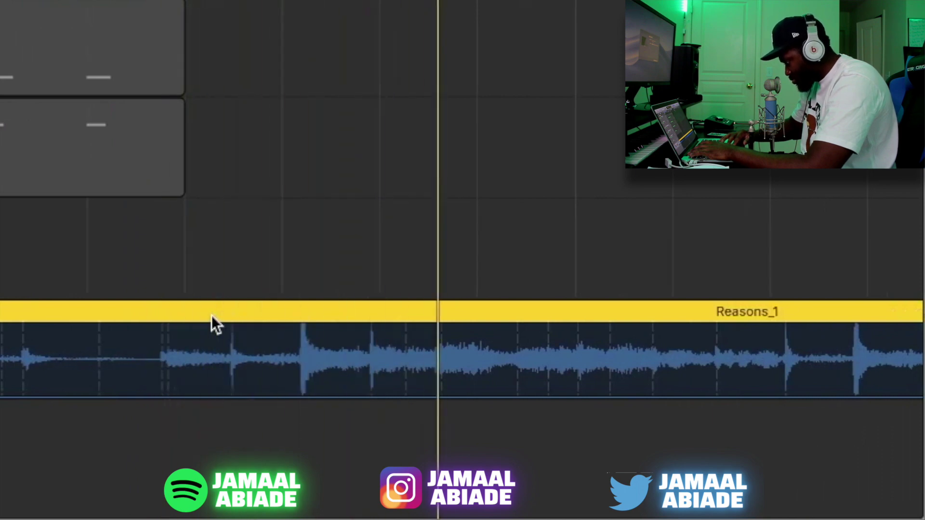
scroll(459, 331, up, 5)
scroll(459, 331, up, 4)
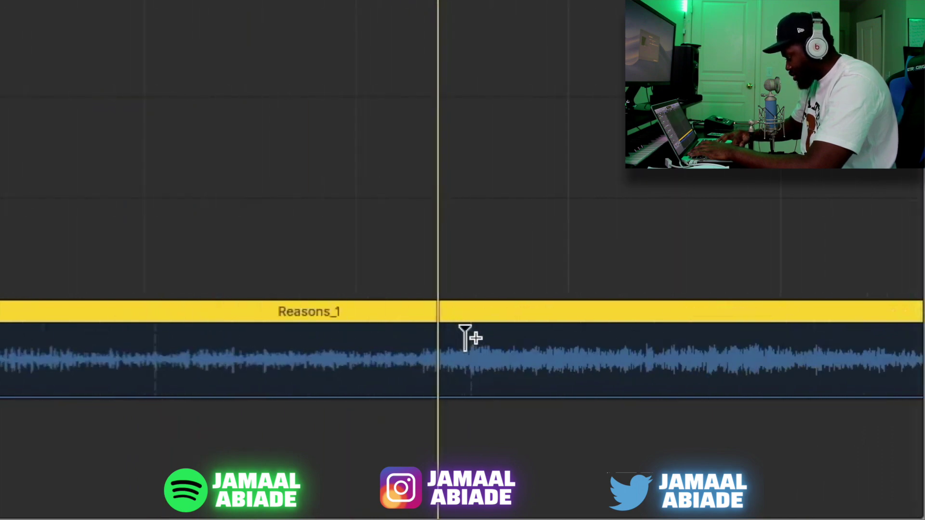
key(super+Left)
key(super+Left)
key(super+Left)
key(super+Left)
key(super+Left)
key(super+Left)
key(super+Left)
key(super+Left)
key(super+Left)
key(super+Left)
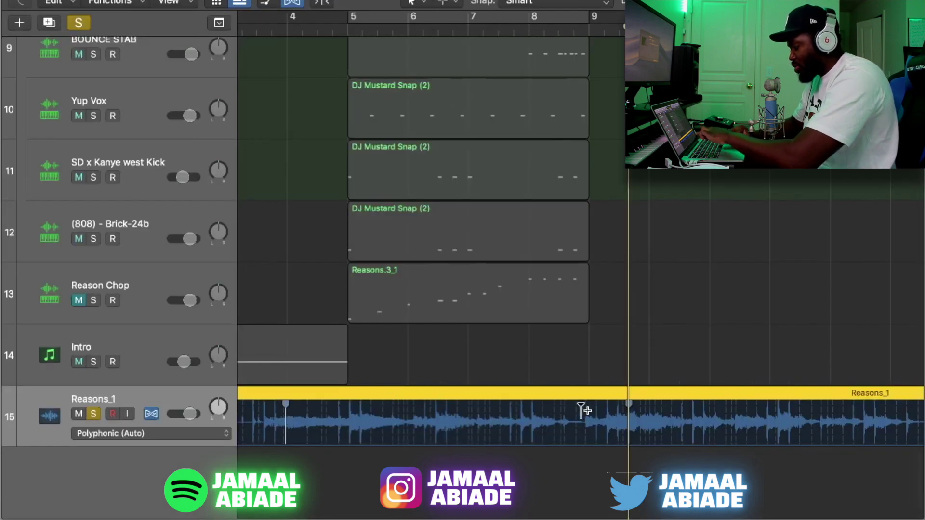
- Slice the Reasons_1 region at its flex markers
scroll(615, 406, up, 5)
scroll(615, 407, down, 5)
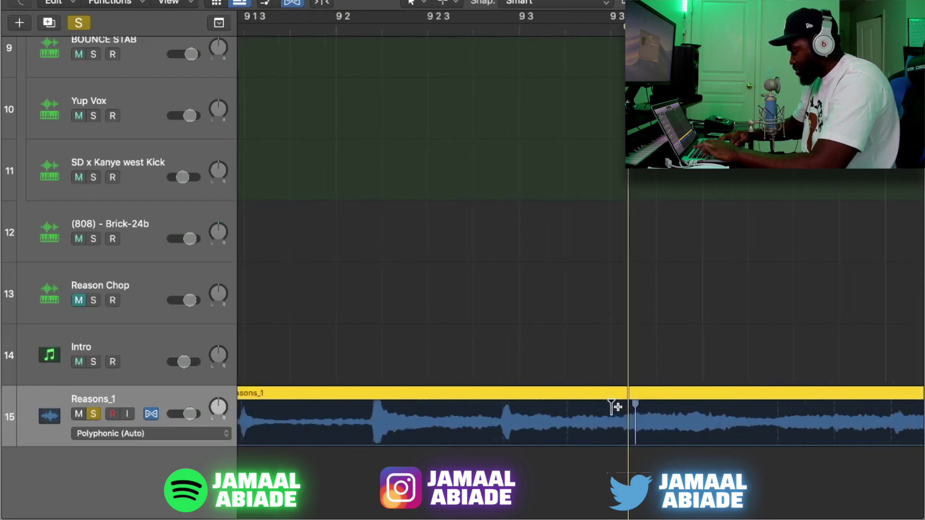
scroll(615, 406, down, 1)
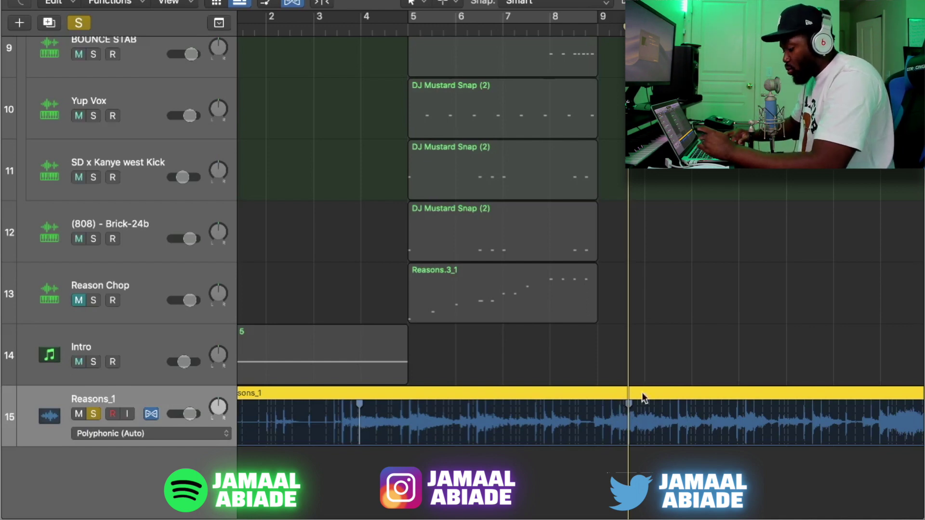
right_click(640, 401)
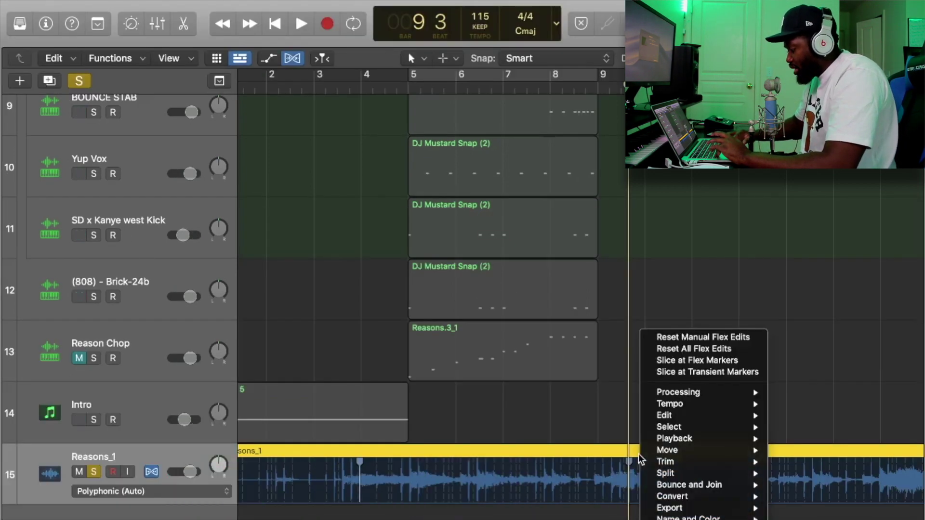
click(714, 362)
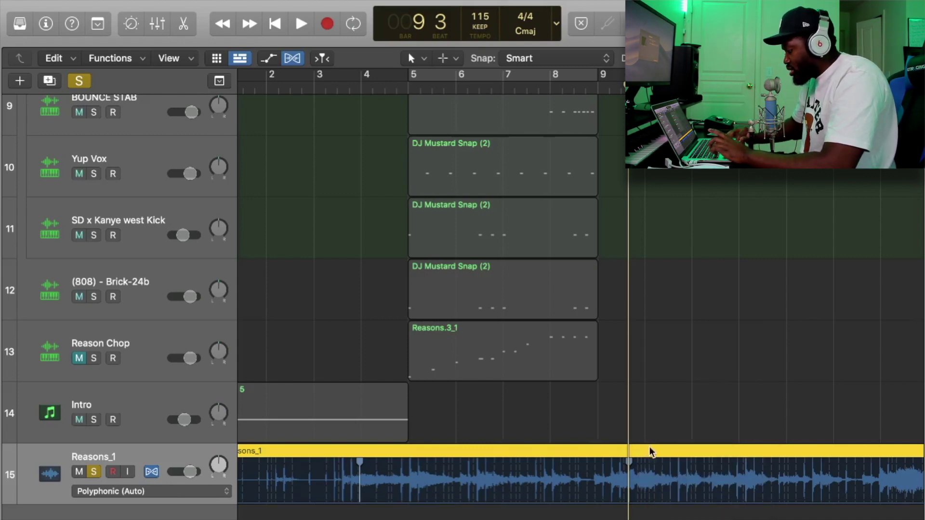
right_click(651, 452)
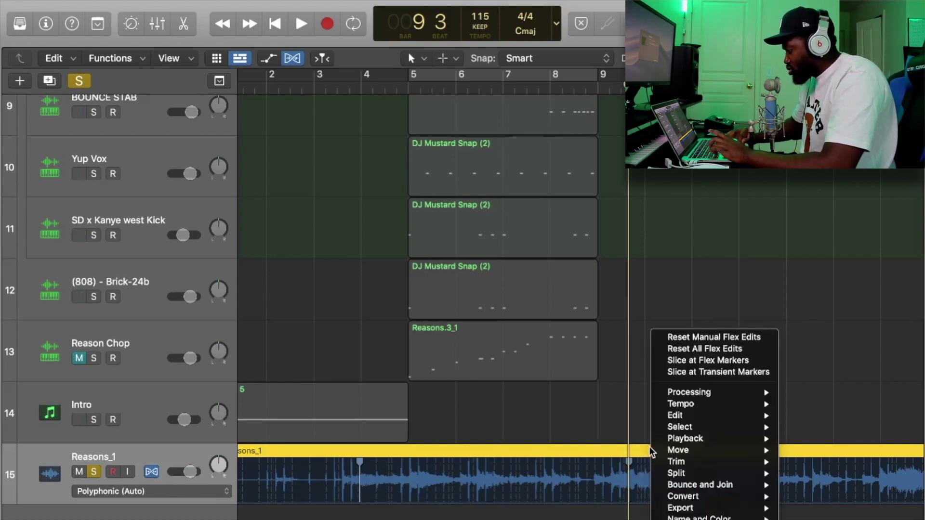
click(680, 362)
- Delete the slices before the first and after the second flex marker, keeping only the middle Reasons_1 slice
scroll(510, 442, left, 2)
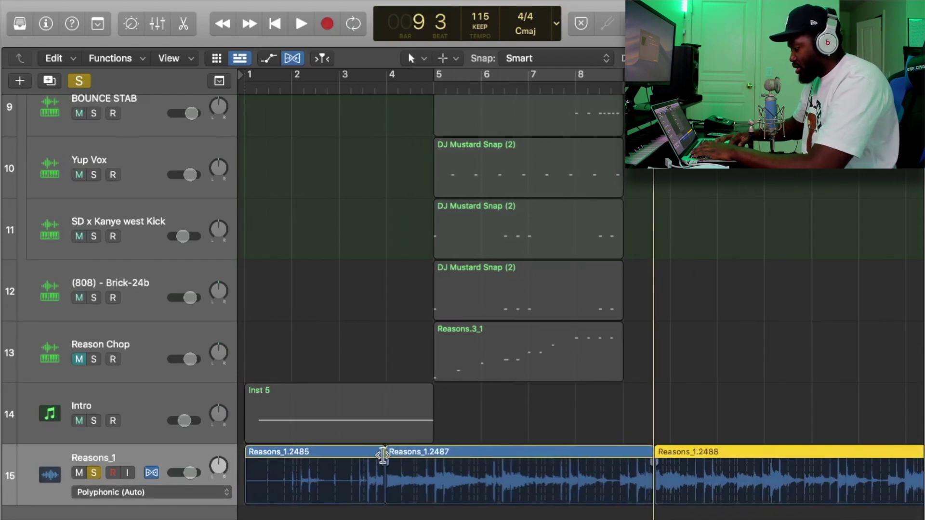
click(366, 455)
key(Delete)
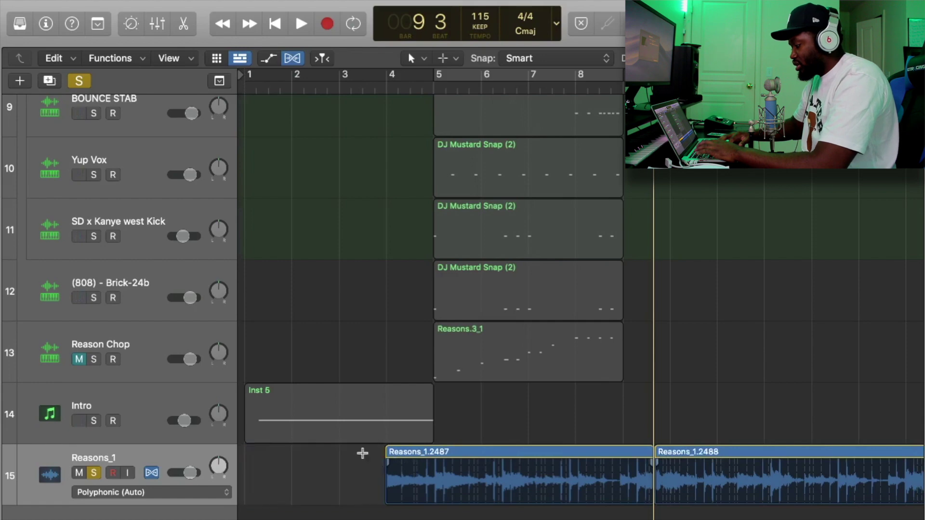
click(672, 457)
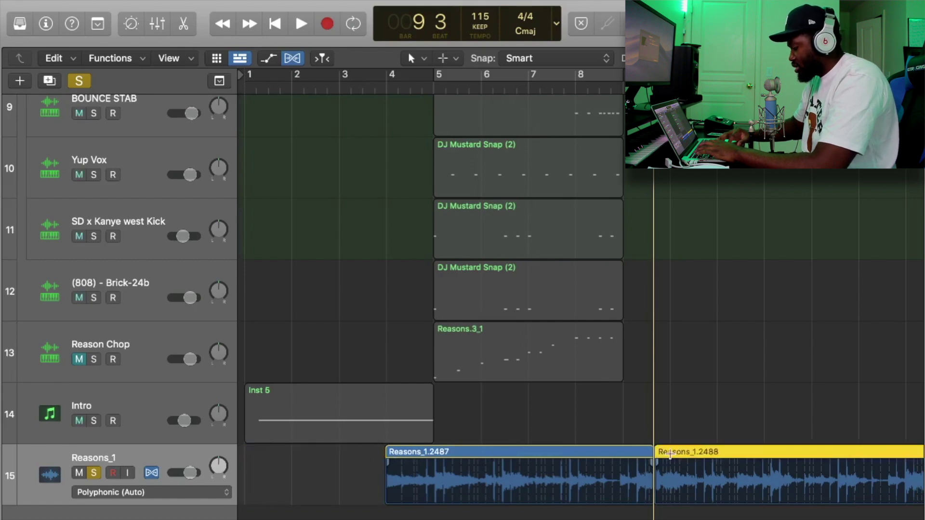
key(Delete)
- Move the remaining Reasons_1 slice to bar 1 and return the playhead to the start of the project
drag(494, 457, 331, 461)
key(Return)
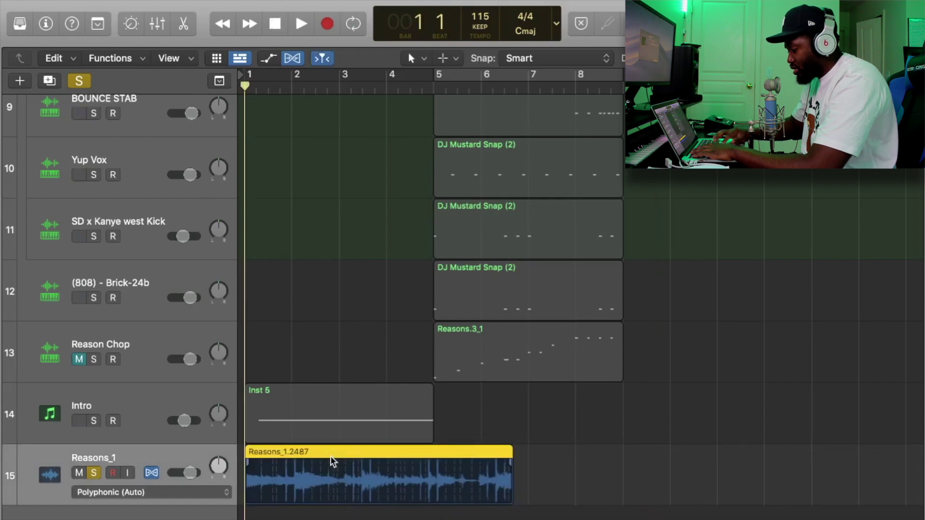
key(super+Right)
key(super+Right)
key(super+Right)
key(super+Right)
key(super+Right)
key(super+Right)
key(super+Right)
key(super+Right)
key(z)
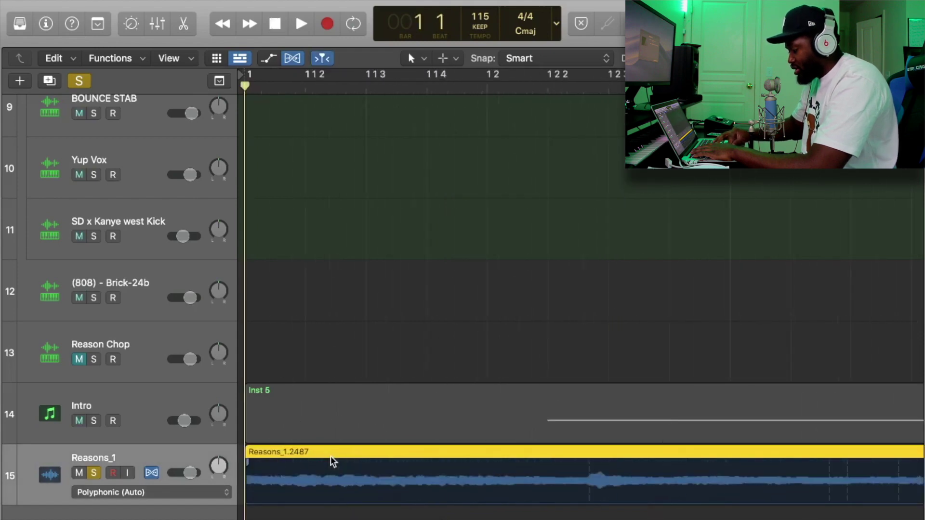
- Enable a cycle range over bars 1 to 5 and play the Reasons_1 slice as a loop
key(c)
drag(426, 81, 389, 80)
key(space)
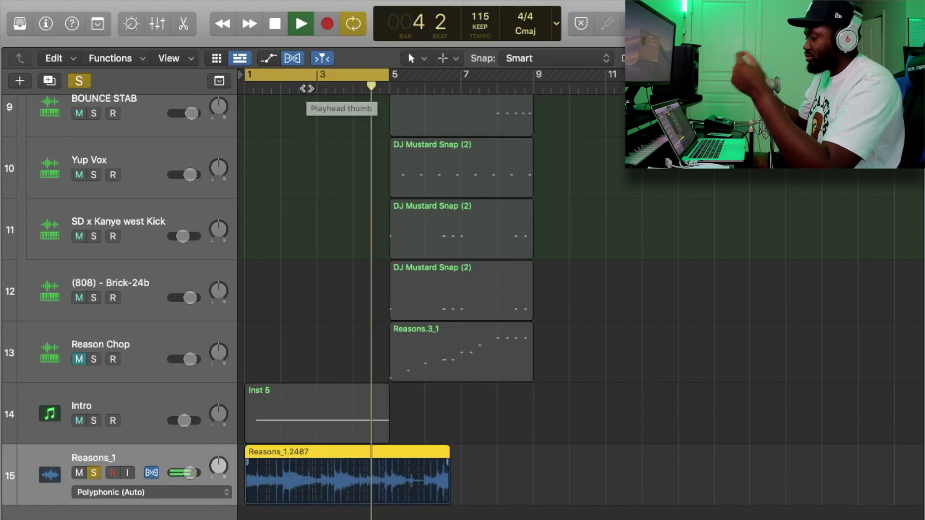
key(space)
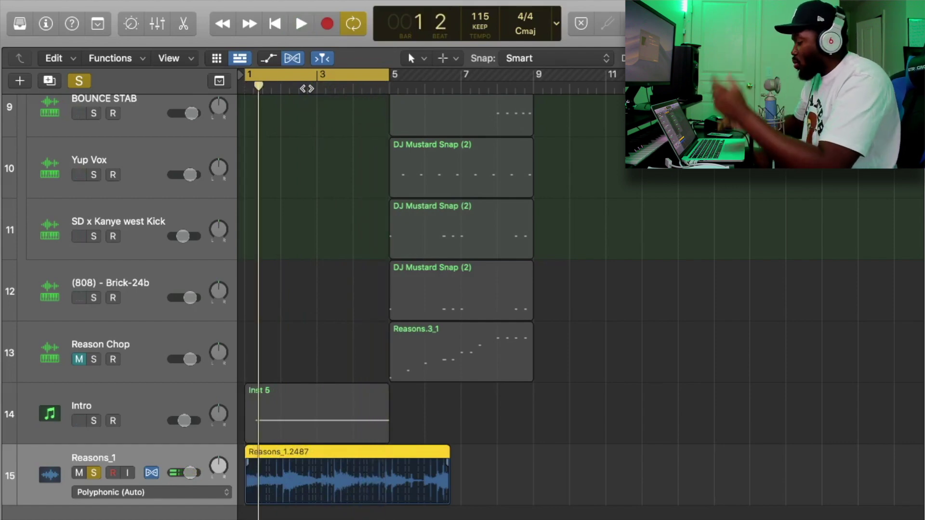
- Time-stretch the Reasons_1 slice to a length of four bars so it ends at bar 5, and play the loop
scroll(149, 478, down, 1)
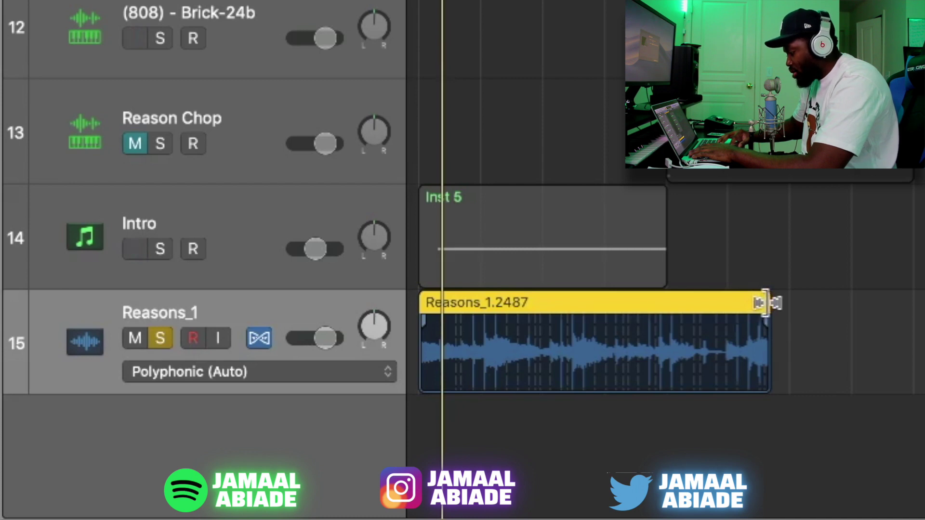
mouse_move(766, 303)
mouse_down()
mouse_move(677, 302)
mouse_move(807, 304)
mouse_move(832, 274)
mouse_move(745, 290)
mouse_move(809, 303)
mouse_move(781, 304)
mouse_up()
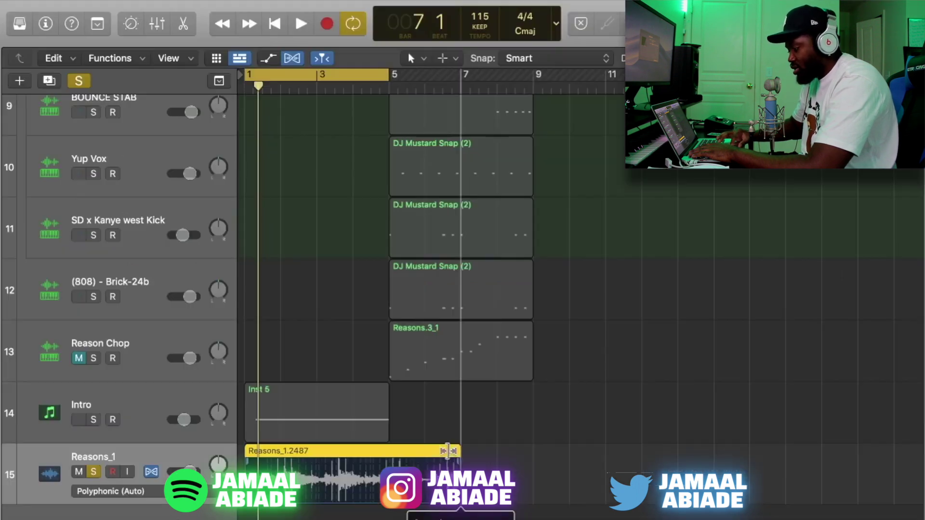
drag(785, 309, 673, 286)
drag(394, 442, 389, 443)
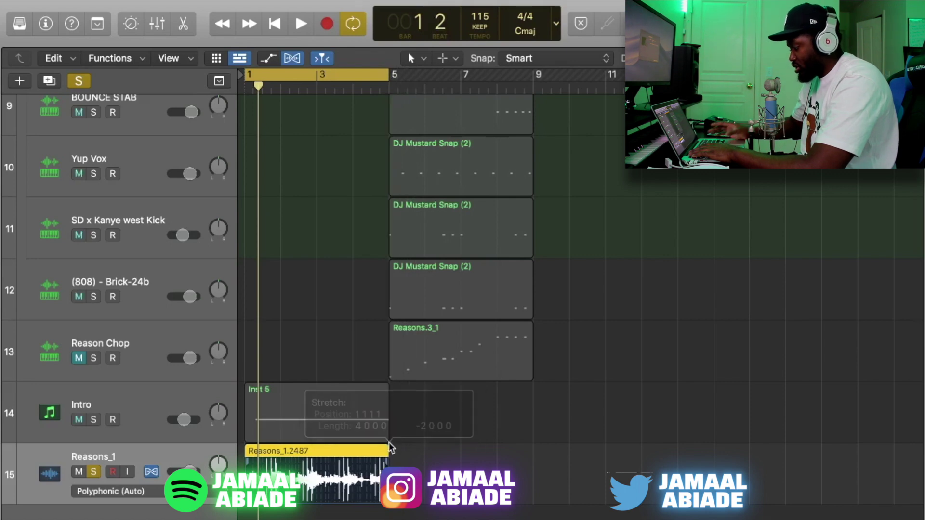
key(space)
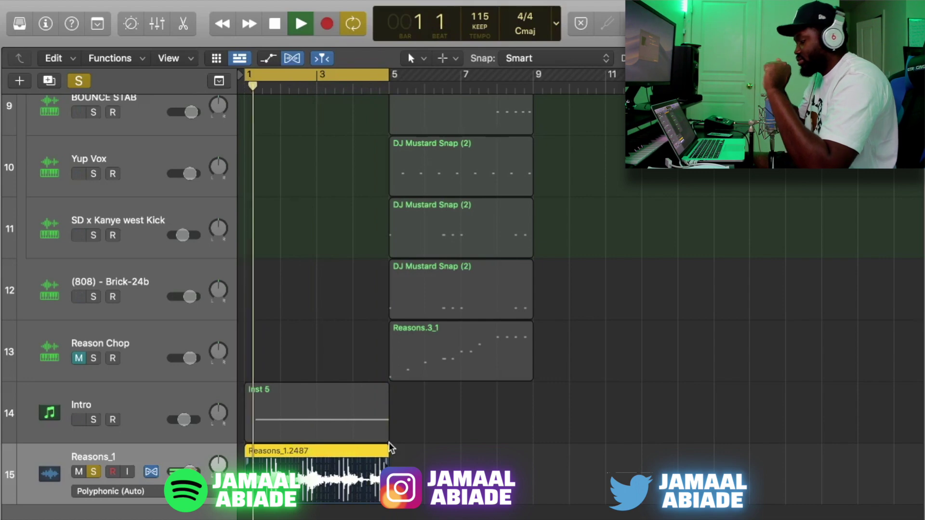
- Set the Reasons_1 track's flex mode to Polyphonic and play the stretched loop
click(195, 434)
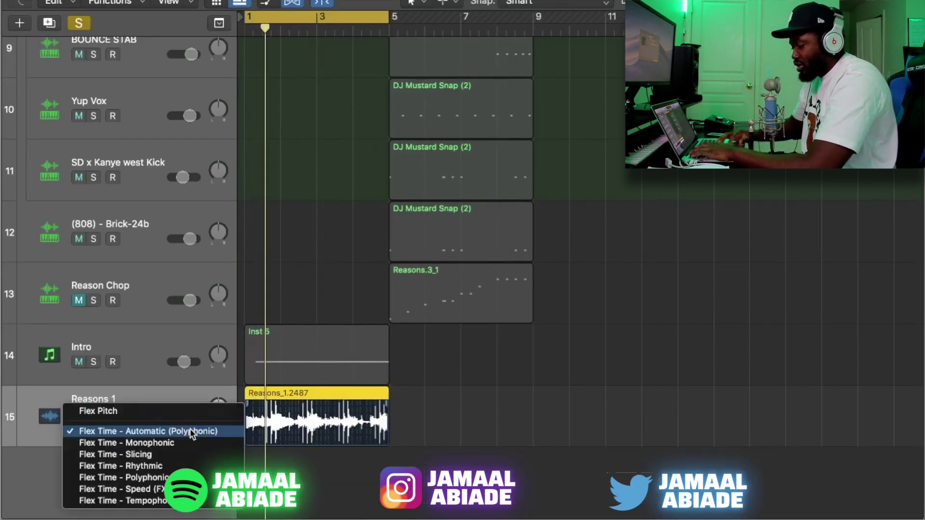
click(145, 477)
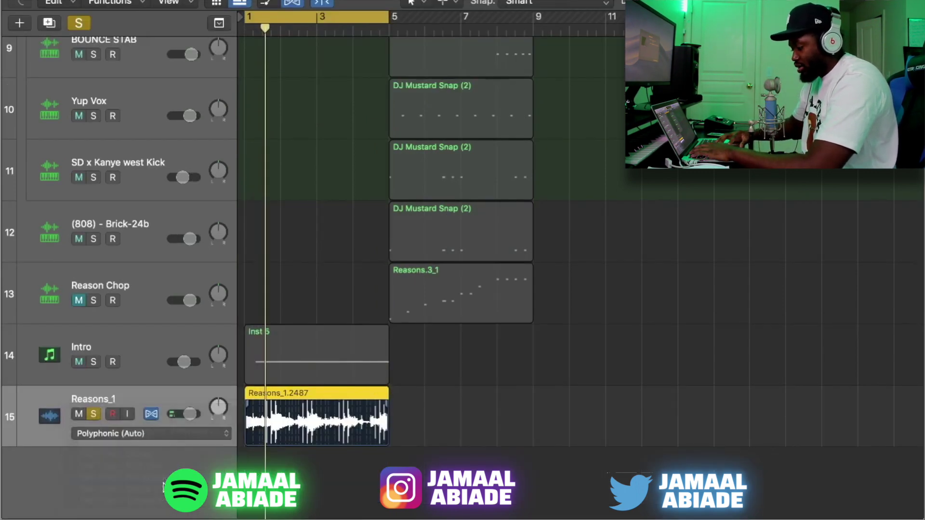
click(138, 435)
click(135, 442)
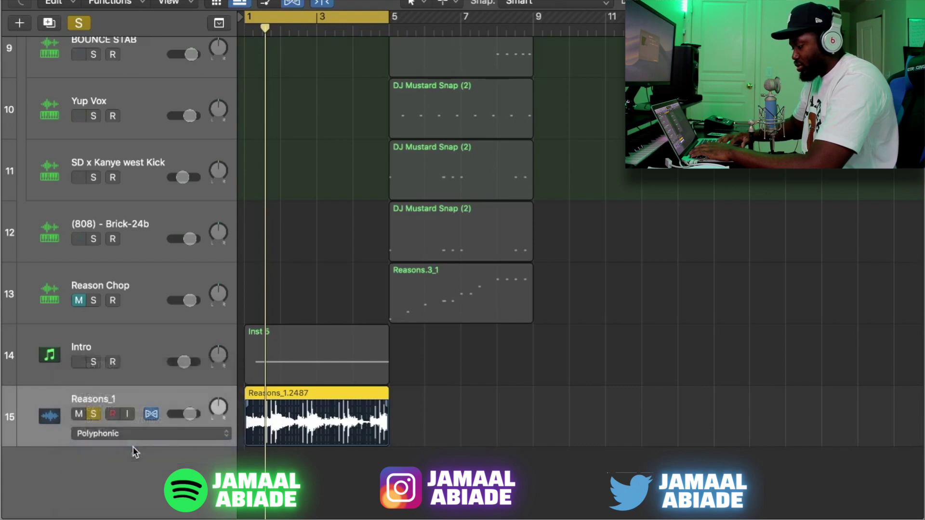
key(space)
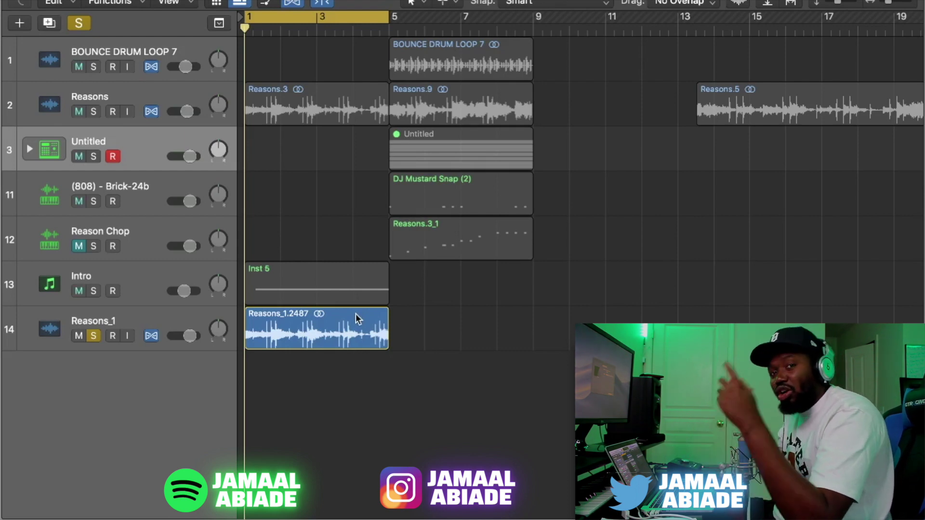
- Create a Quick Sampler (Original) track from the four-bar Reasons_1 region below the existing tracks
drag(299, 325, 226, 361)
drag(366, 311, 323, 320)
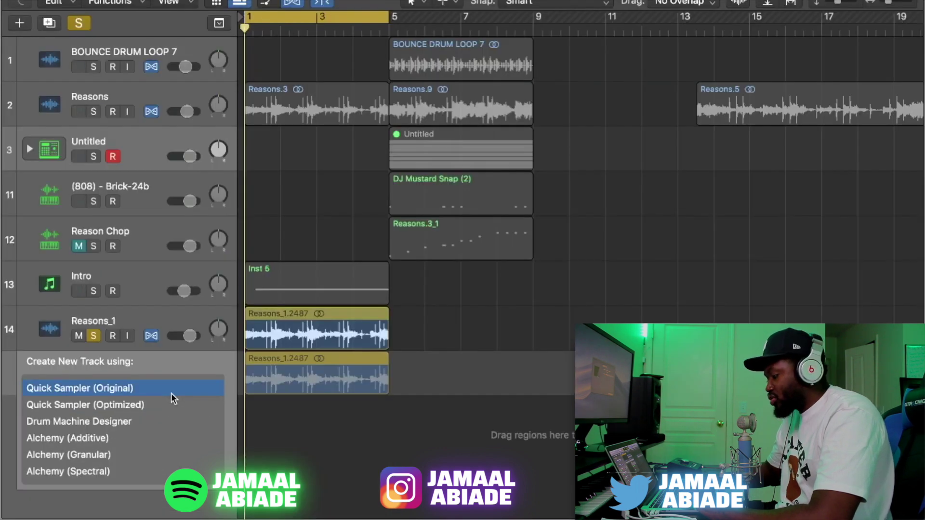
key(Escape)
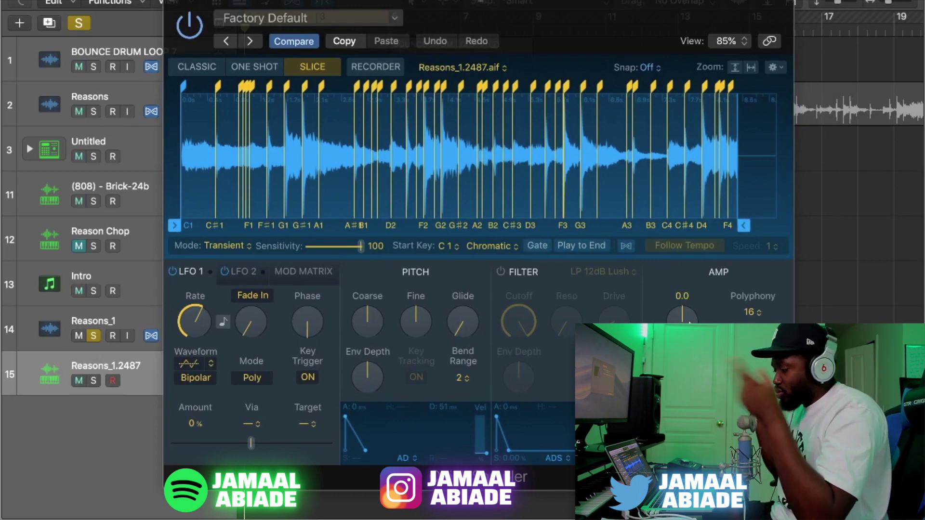
- Open Musical Typing for the Reasons_1.2487 sampler track, lower its octave to C1, and solo the track
key(super+k)
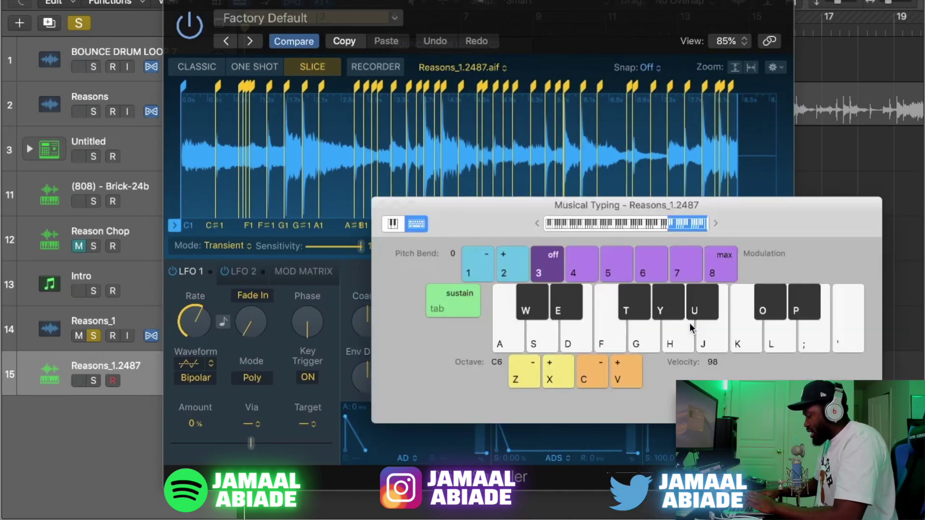
drag(727, 202, 733, 227)
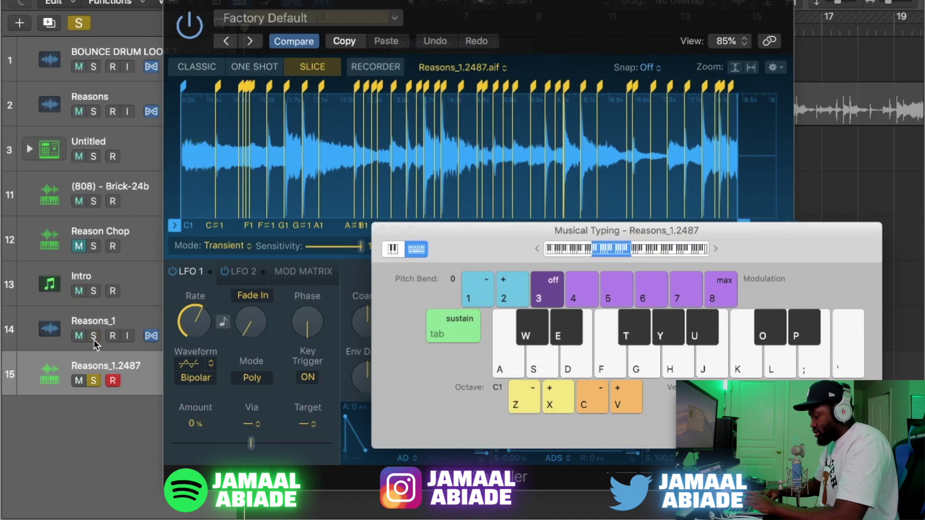
key(a)
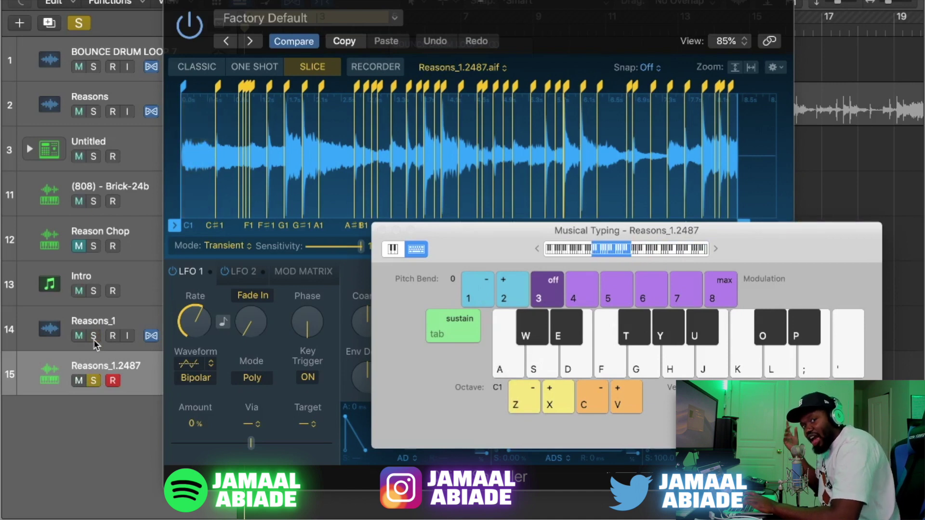
- Play several of the sample's transient slices from C1 upward to audition the chops
key(a)
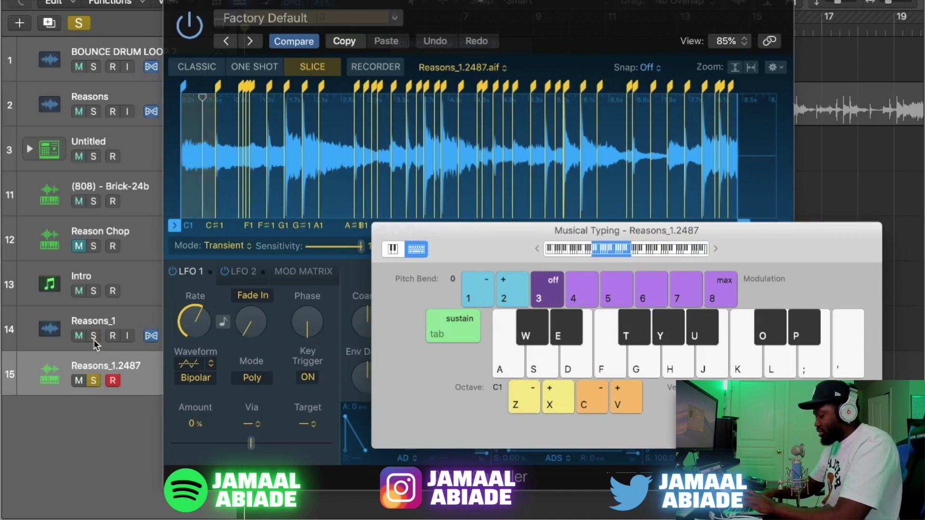
key(w)
key(g)
key(h)
key(k)
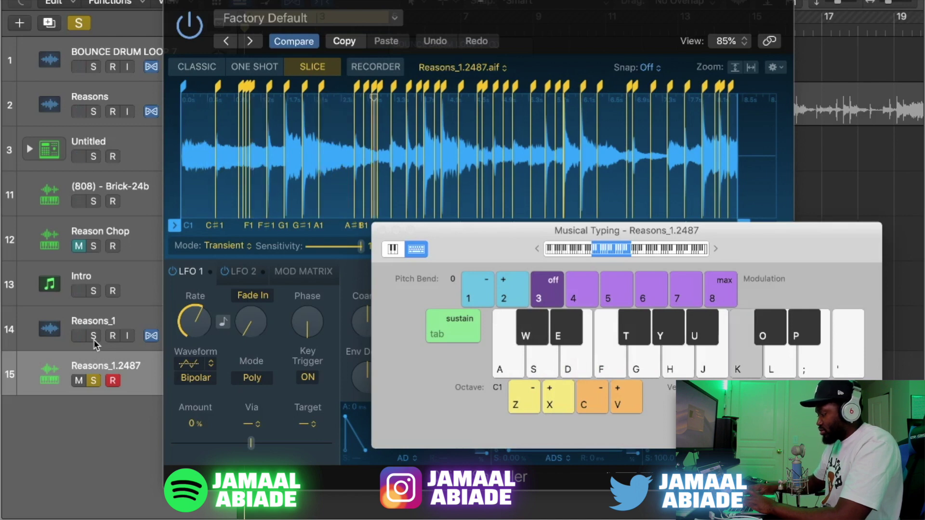
key(f)
key(k)
key(l)
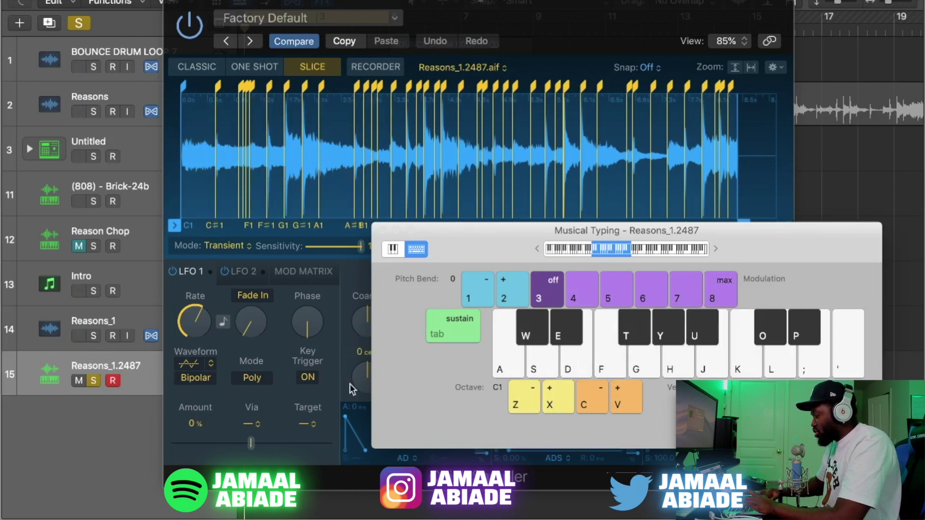
drag(793, 301, 800, 385)
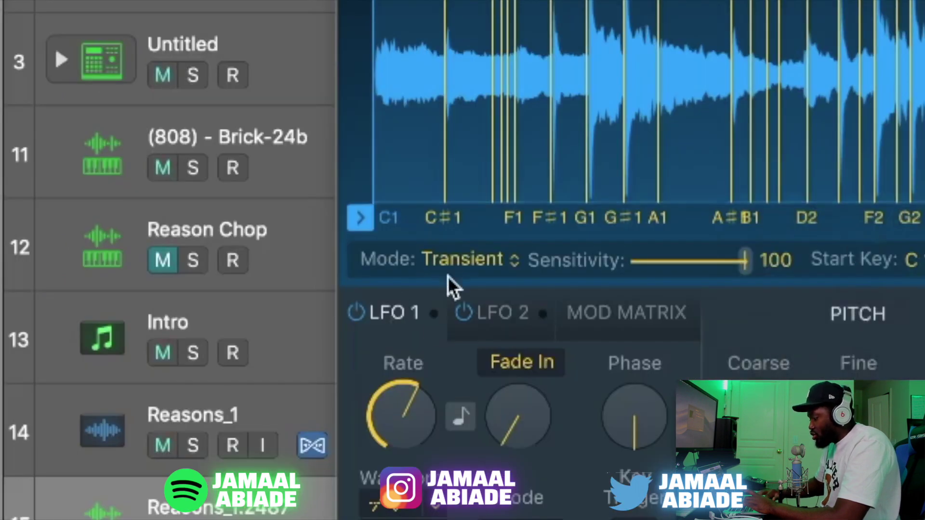
- Try Equal Divisions slicing on the sample, and switch to Beat Divisions with a division of 1
click(455, 256)
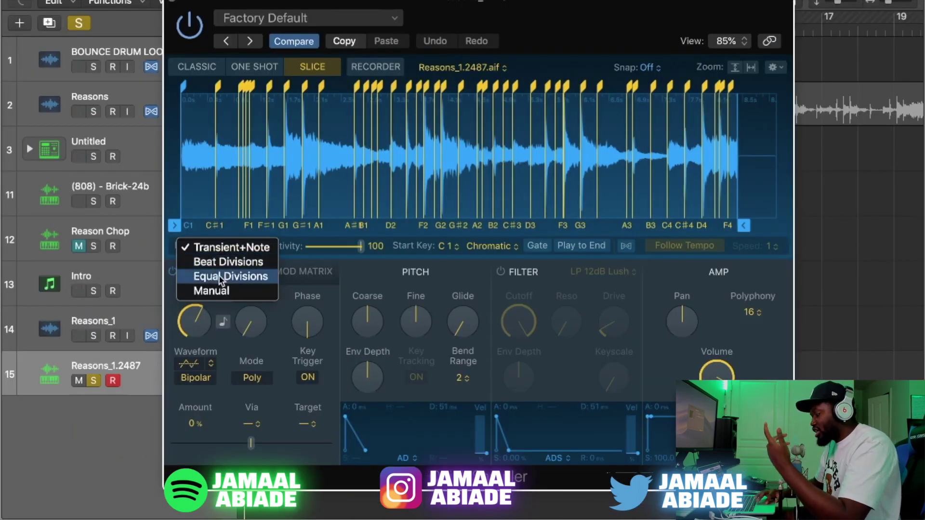
click(219, 276)
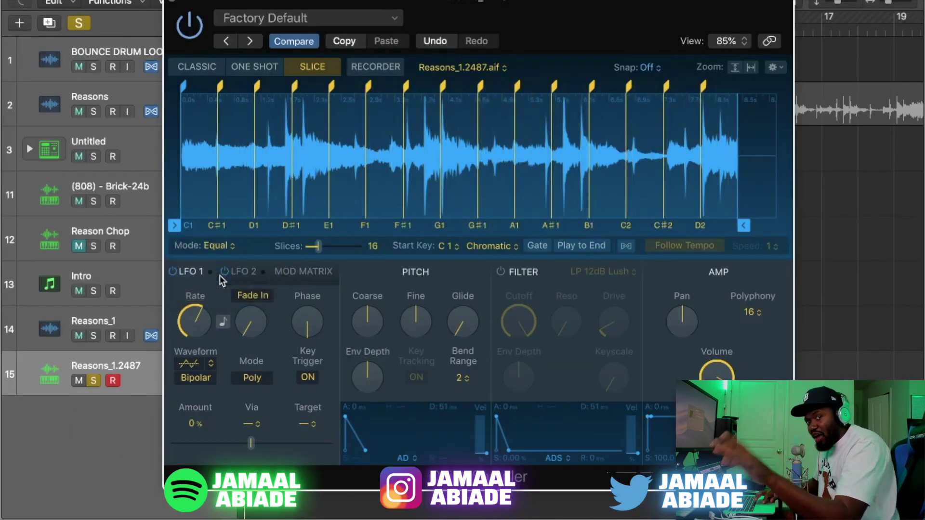
click(212, 251)
click(206, 236)
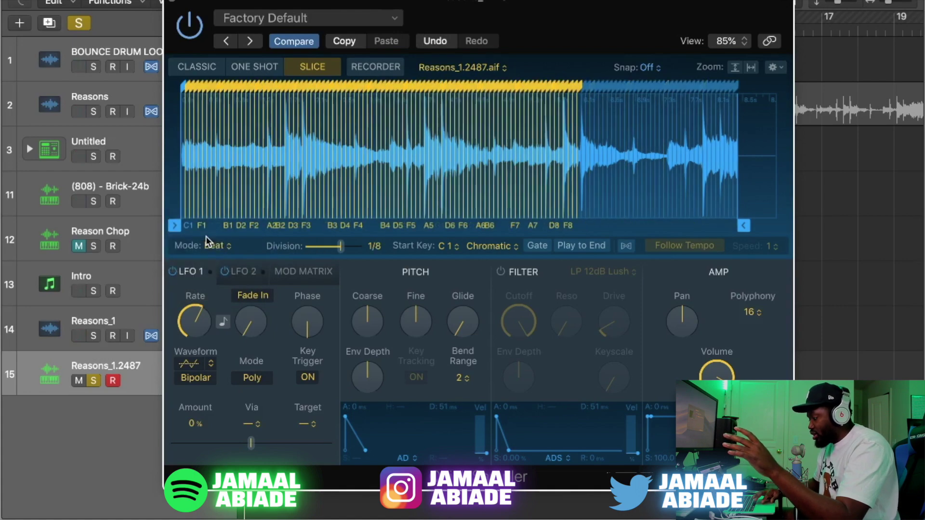
drag(339, 245, 347, 245)
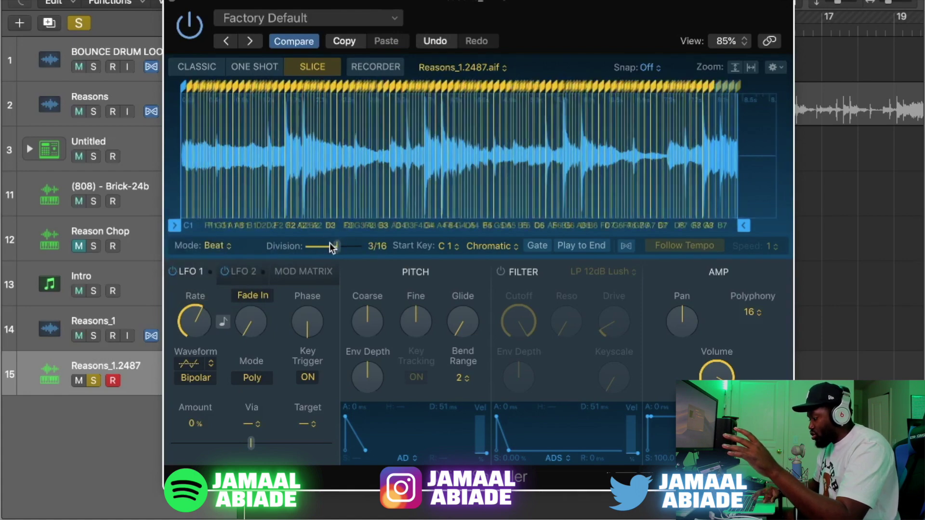
- Play through the beat-division slices in order from C1 with Musical Typing, and hide the keyboard
key(super+k)
key(a)
key(w)
key(s)
key(d)
key(f)
key(t)
key(g)
key(y)
key(h)
key(u)
key(j)
key(k)
key(o)
key(l)
key(p)
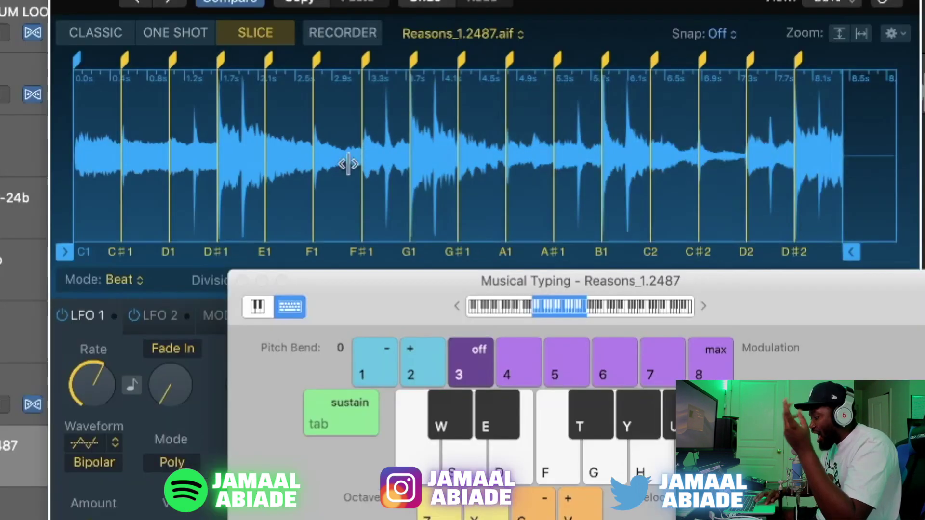
key(super+k)
- Set the slicing mode to Equal Divisions with 8 slices
click(136, 279)
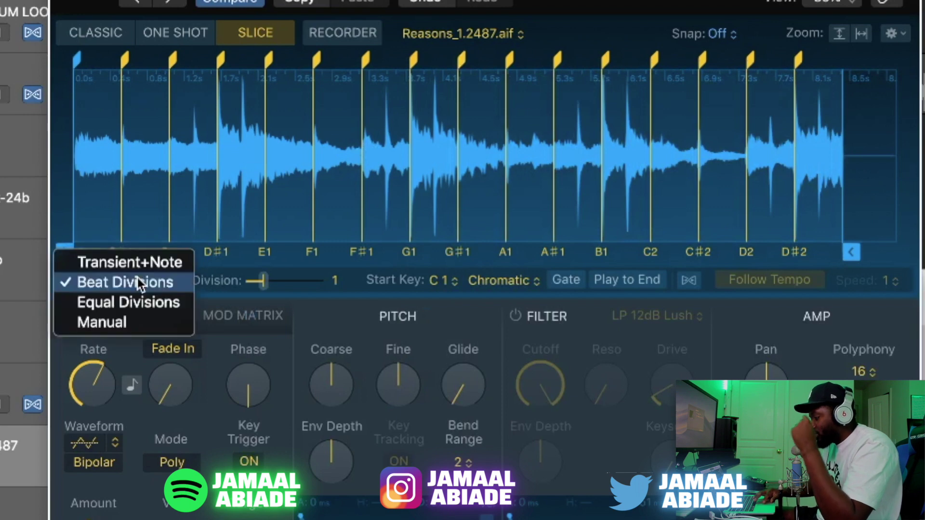
click(141, 297)
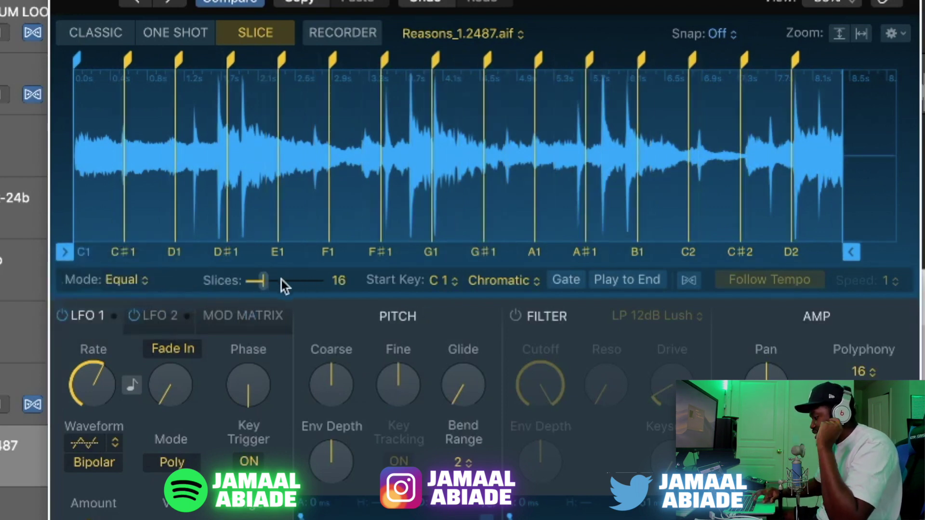
drag(267, 282, 260, 283)
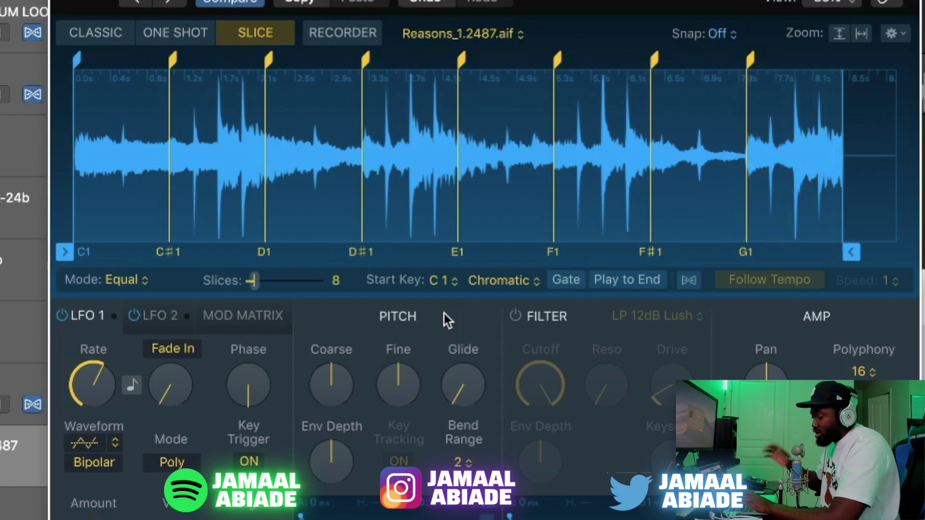
- Set the sampler's polyphony to Mono and its volume to 0 dB, and play a slice to check it
click(859, 375)
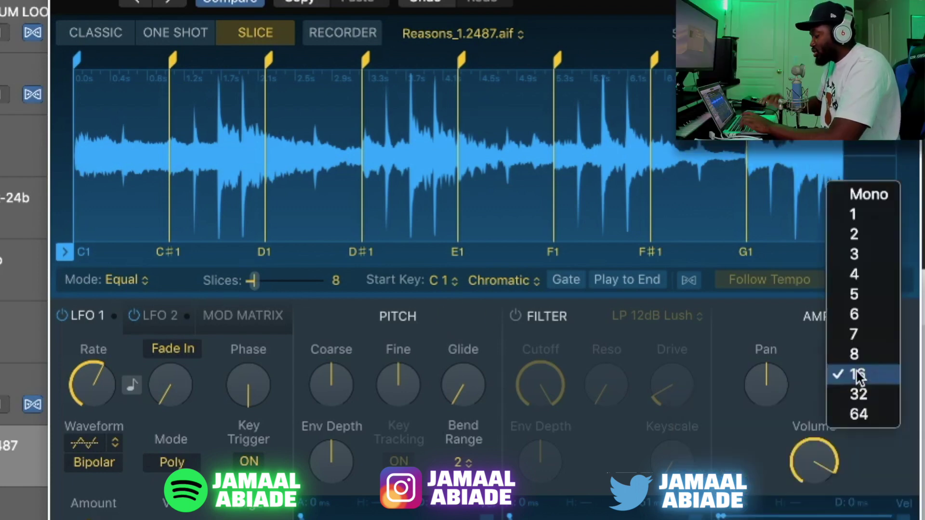
click(863, 190)
mouse_move(805, 463)
drag(805, 463, 845, 283)
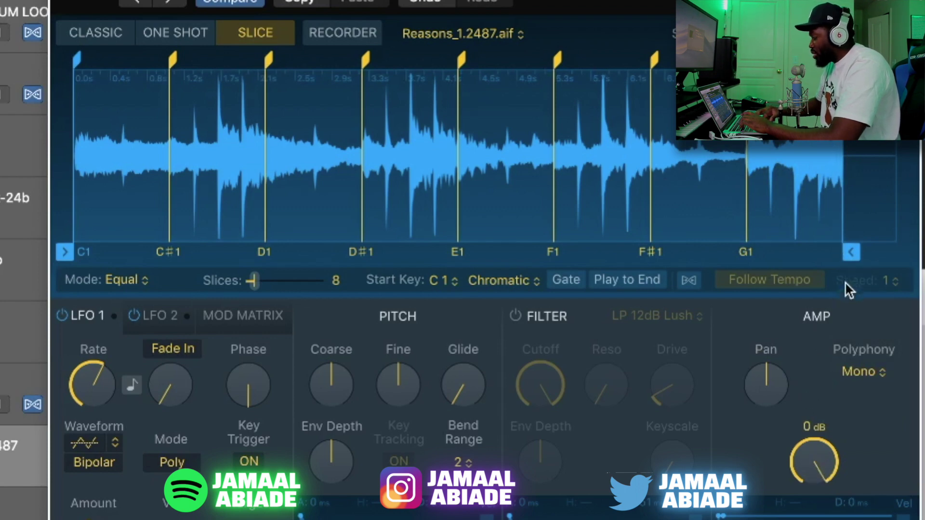
key(a)
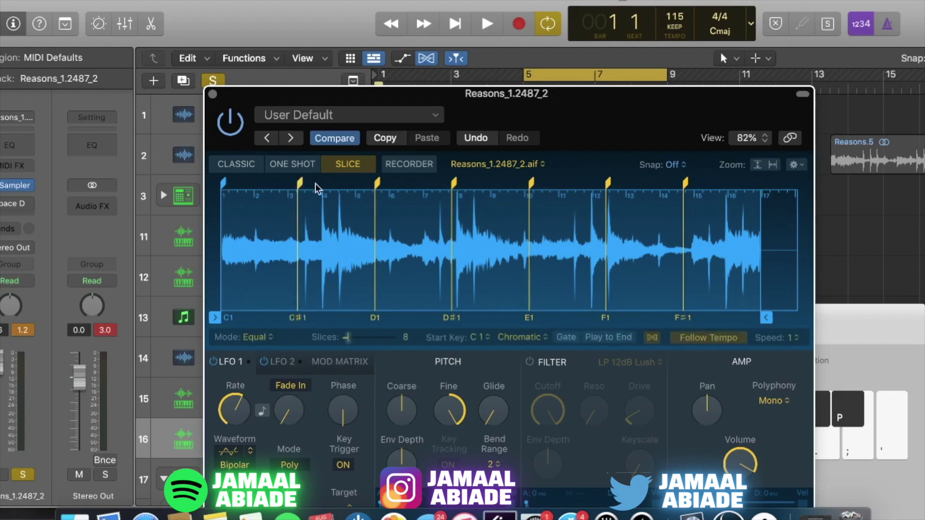
- Shift the D#1 slice marker of Reasons_1.2487_2 onto the nearby transient, and practise removing and re-adding the E1 marker
drag(453, 182, 446, 181)
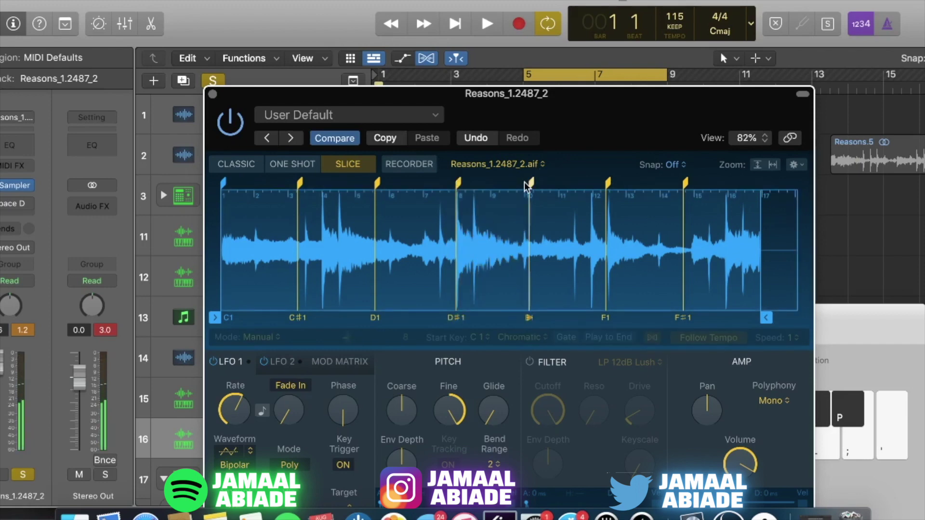
drag(530, 183, 538, 94)
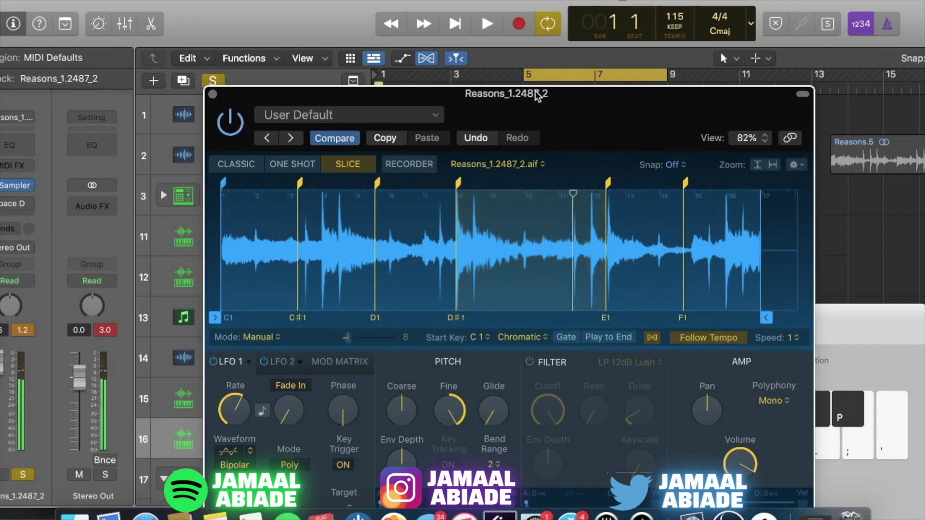
click(527, 199)
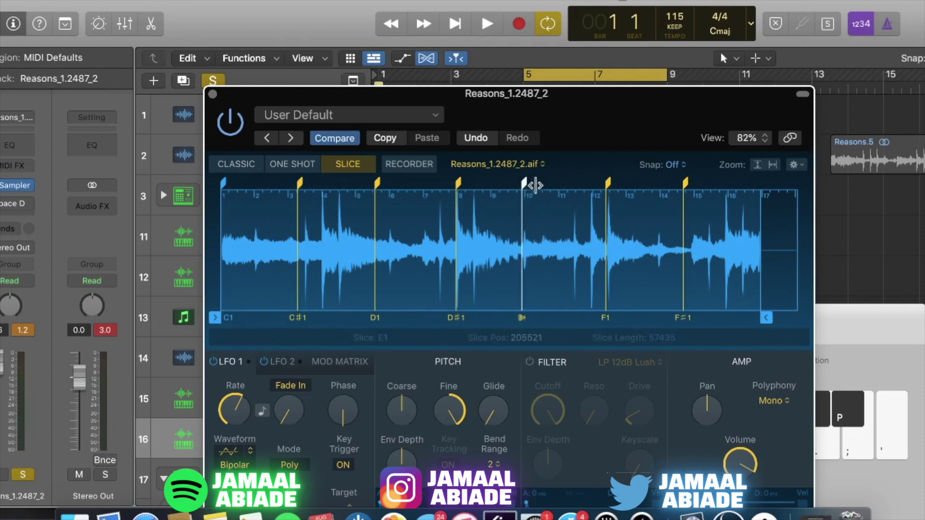
double_click(525, 183)
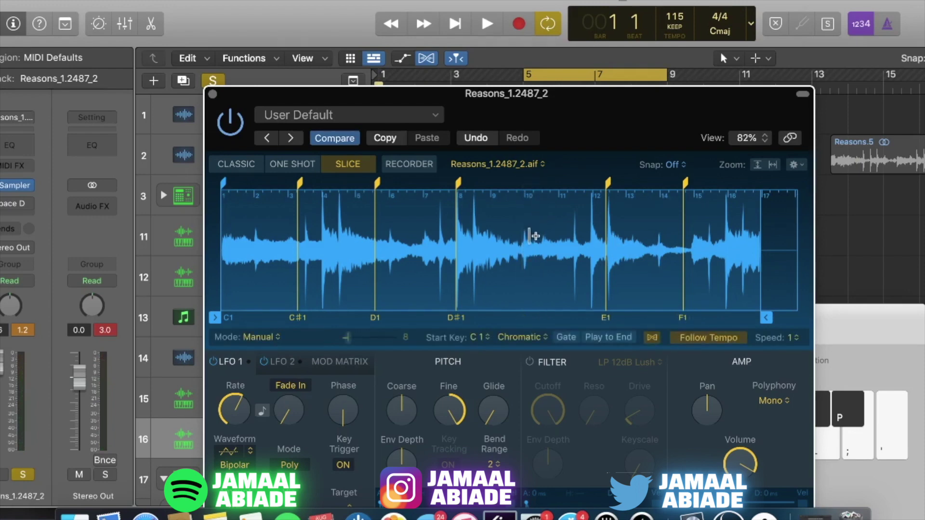
click(529, 227)
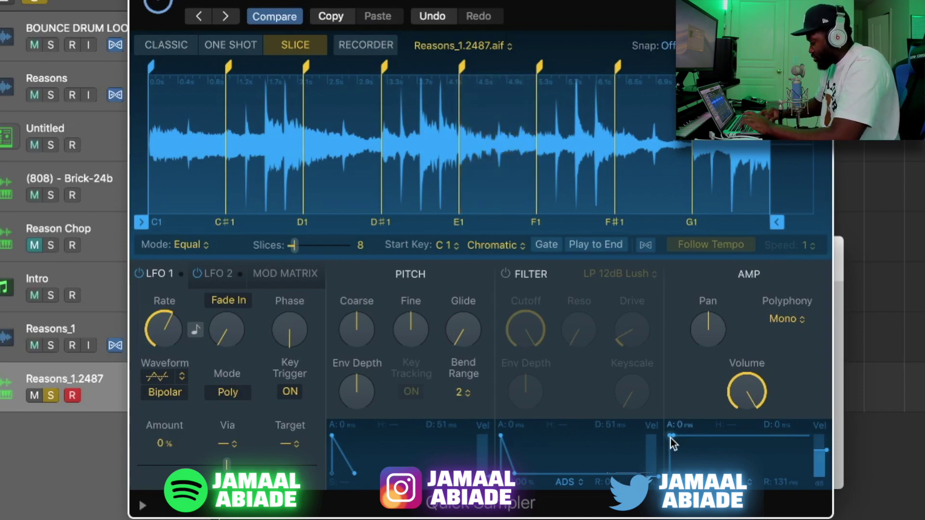
- Set the amp envelope's attack to 3.2 ms, and move Musical Typing out of the way and hide it
mouse_move(685, 439)
mouse_down()
mouse_move(712, 443)
mouse_move(673, 437)
mouse_up()
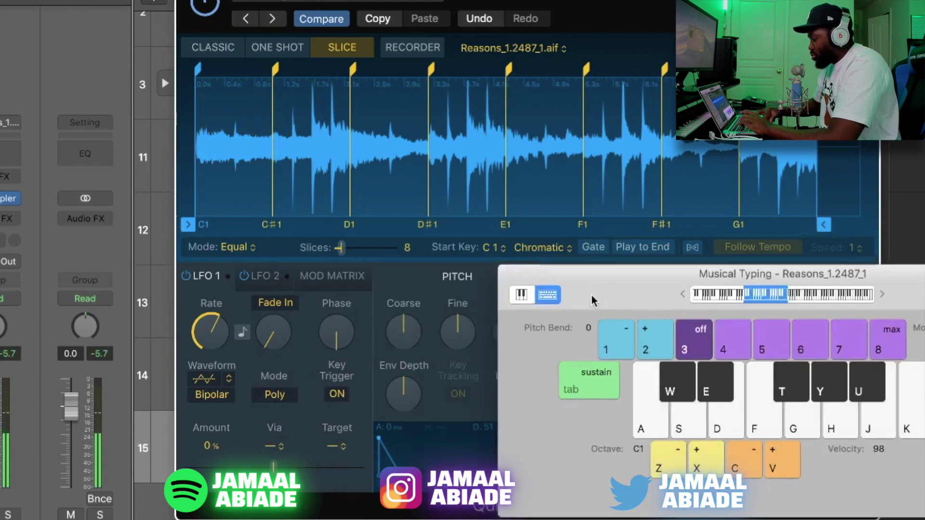
drag(588, 291, 484, 25)
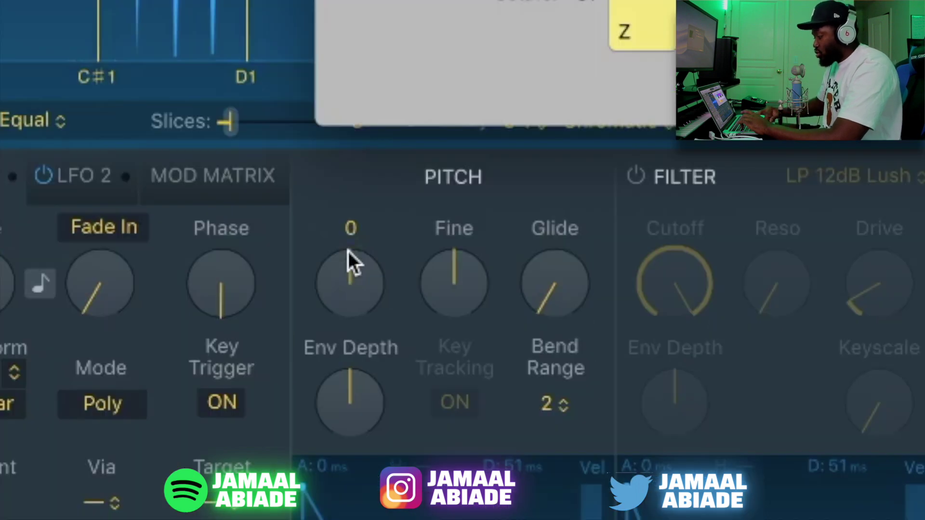
key(super+k)
- Lower the sample's coarse pitch while auditioning a slice
drag(402, 316, 402, 349)
drag(346, 318, 350, 338)
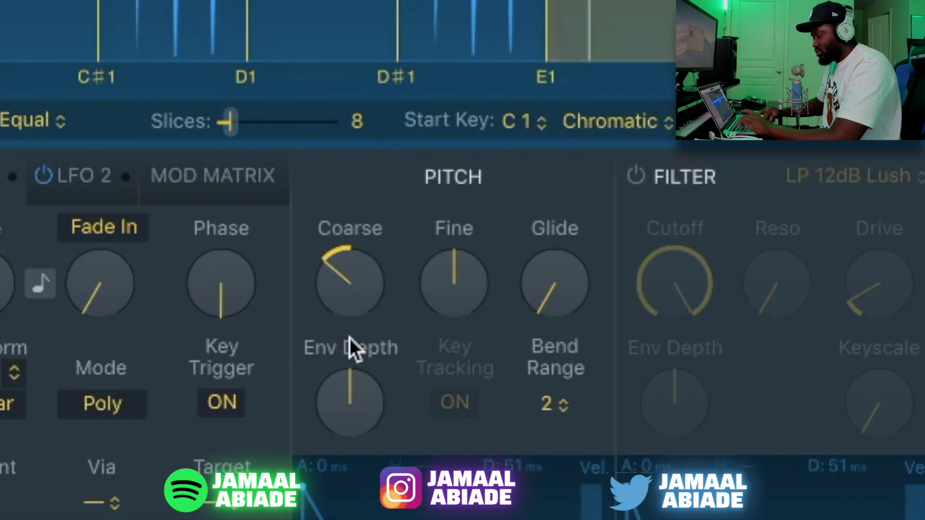
- Raise the sample's coarse pitch to +23 and audition the first slice
drag(339, 283, 412, 250)
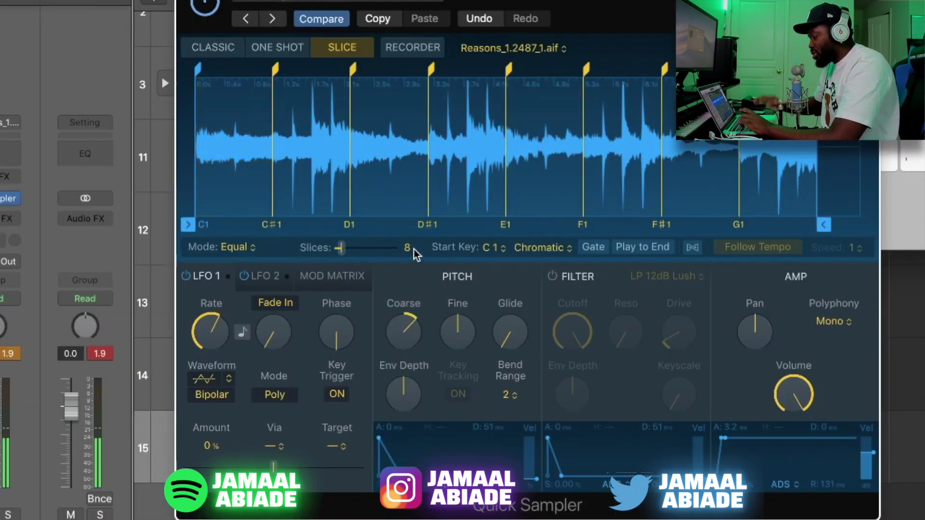
alt+click(406, 342)
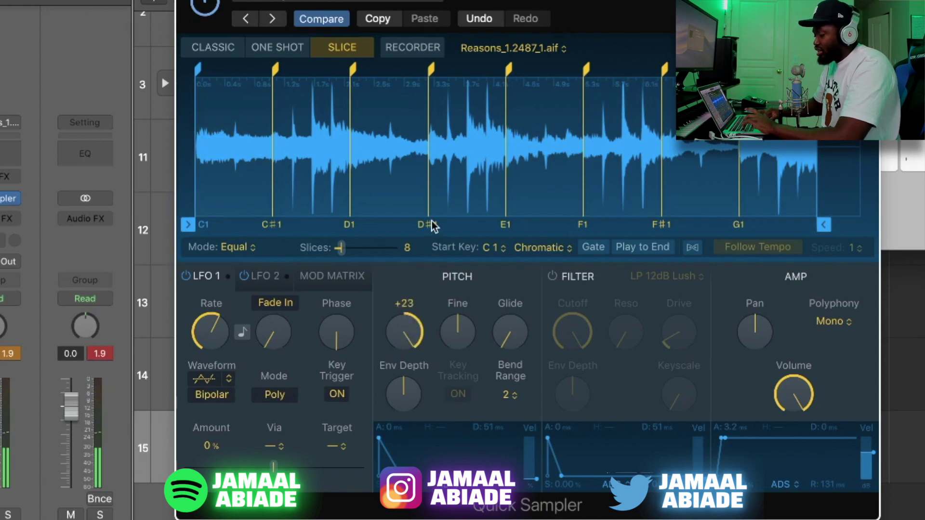
key(a)
key(a)
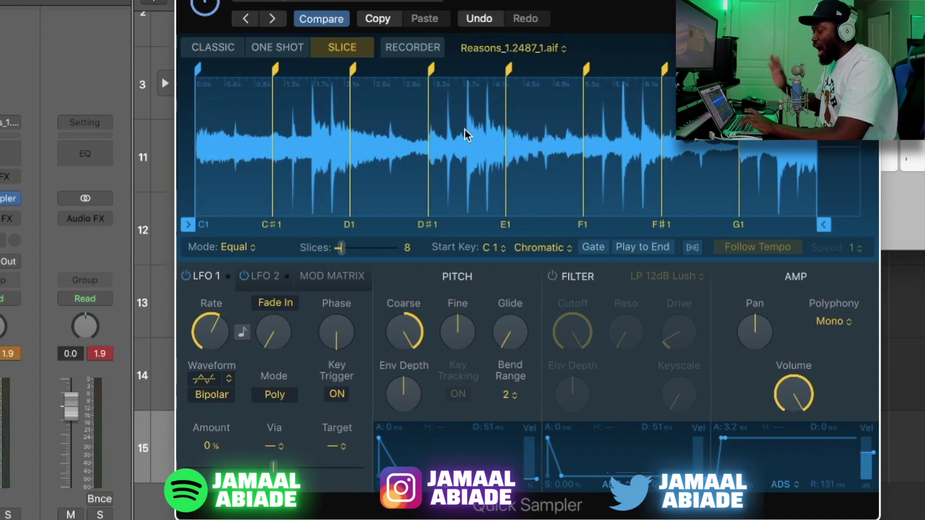
key(a)
- Sweep the coarse pitch up to +24 and down to its minimum while auditioning slices
drag(398, 339, 397, 385)
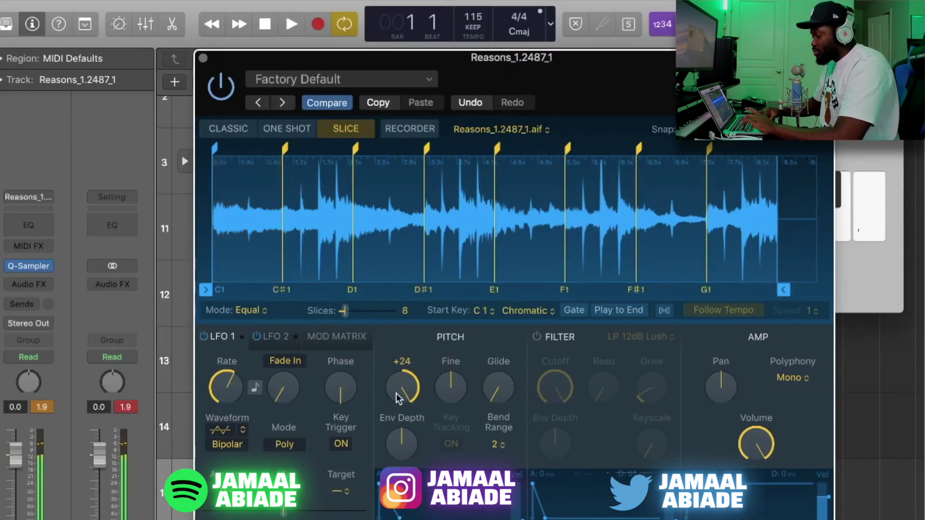
drag(395, 435, 395, 482)
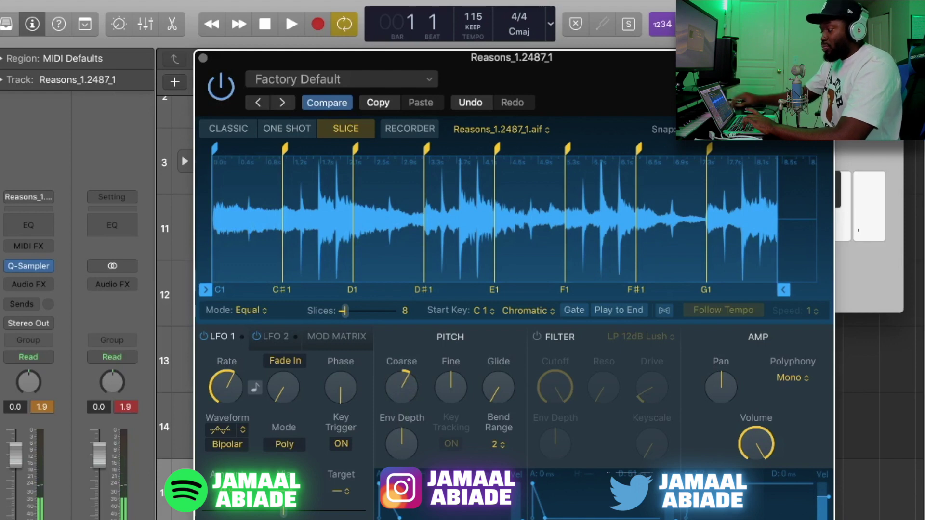
key(e)
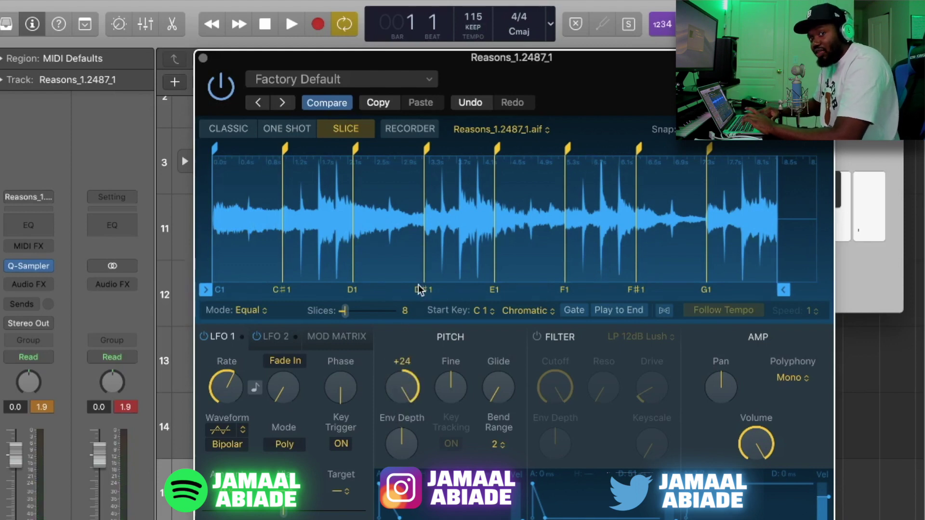
drag(418, 288, 385, 475)
key(a)
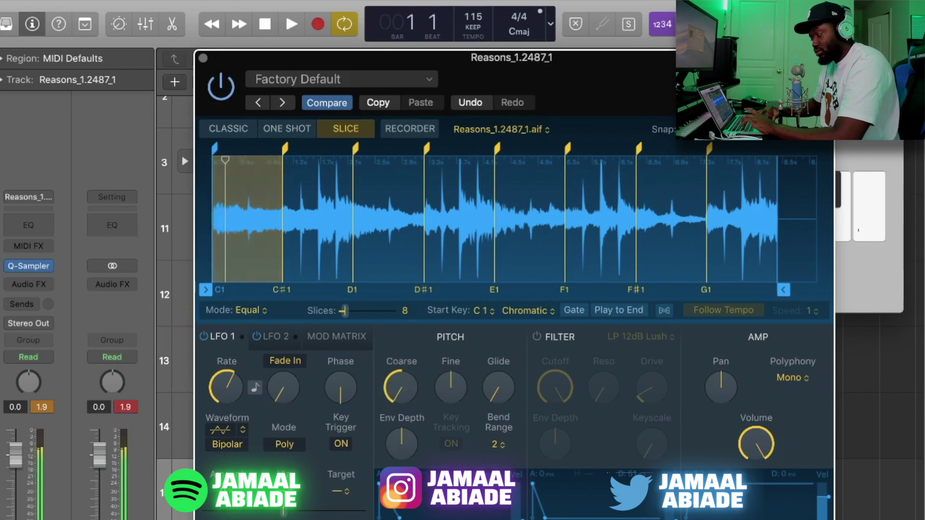
mouse_move(417, 460)
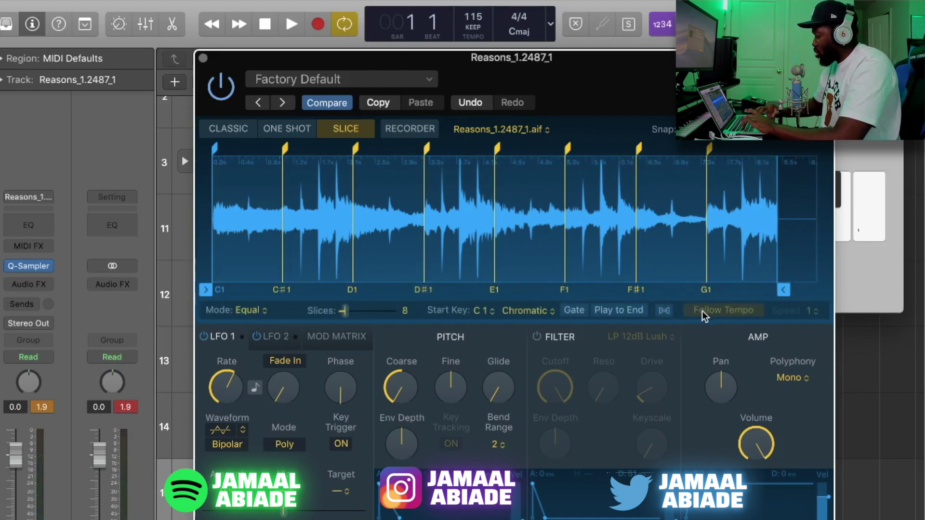
- Turn on Flex with Follow Tempo for the sample, then raise the coarse pitch and audition the C1 slice
click(665, 311)
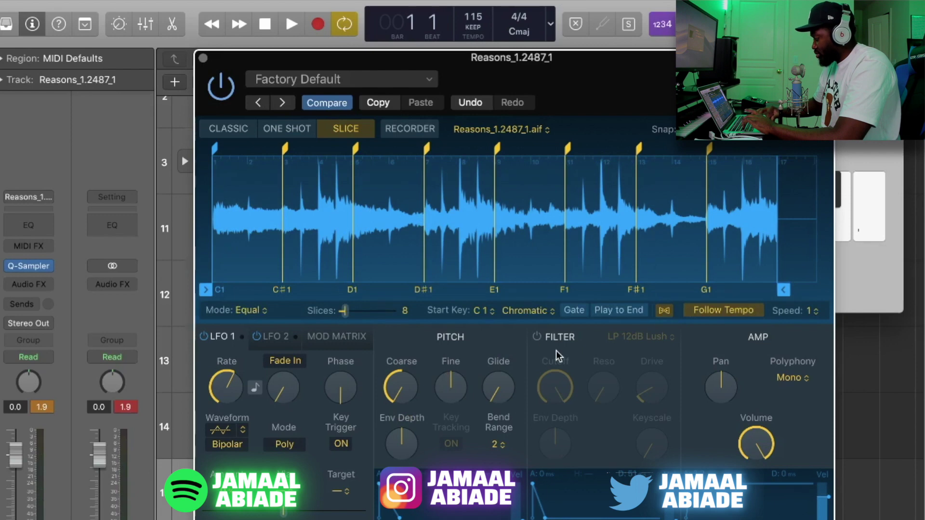
key(a)
key(a)
drag(399, 396, 434, 234)
key(a)
key(a)
key(a)
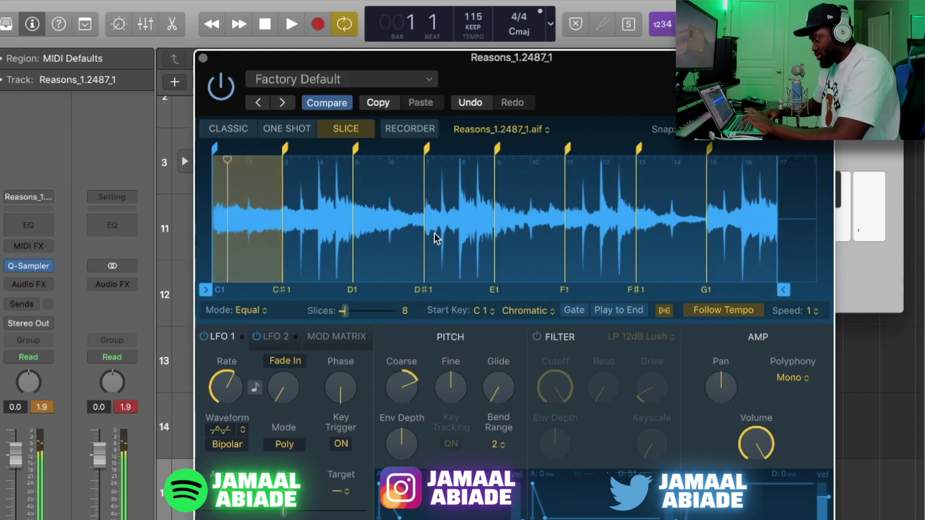
- Compare the sound with Follow Tempo and Flex off, re-enable both, and bring the coarse pitch back near zero
click(700, 310)
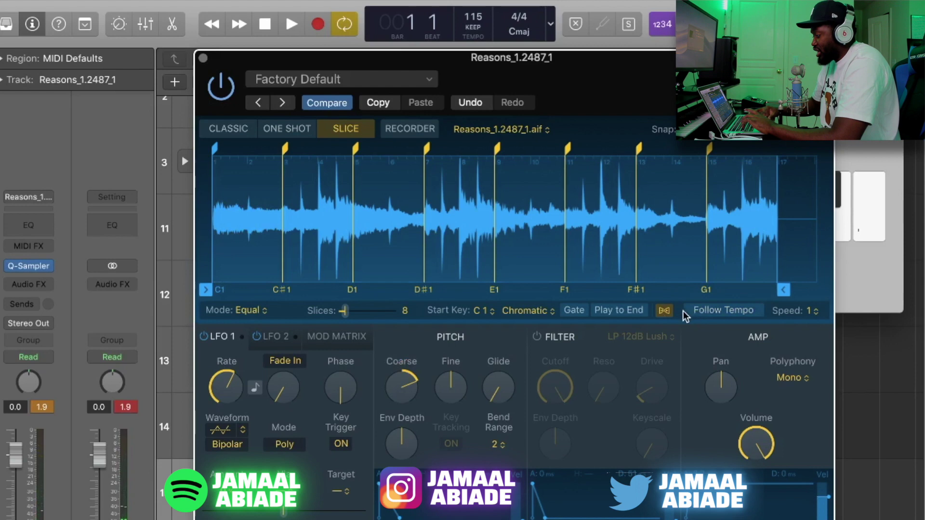
click(668, 311)
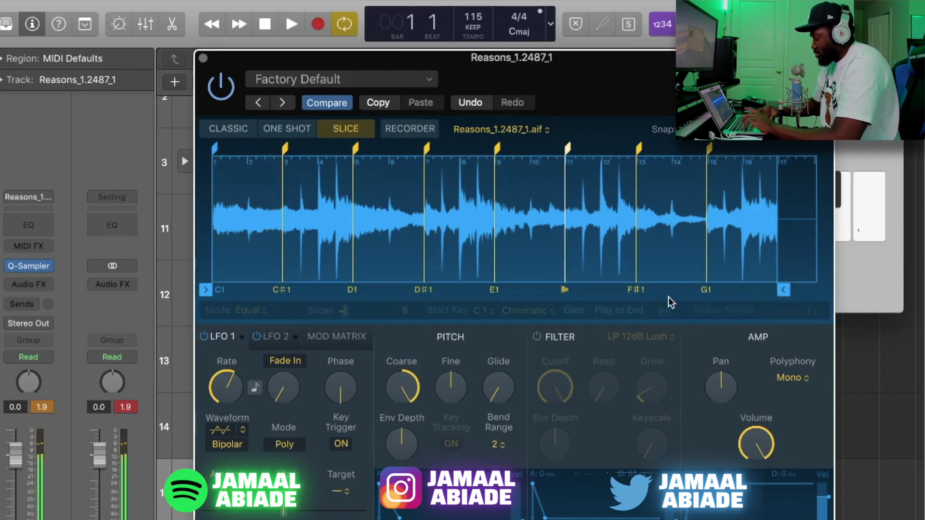
click(669, 309)
click(700, 313)
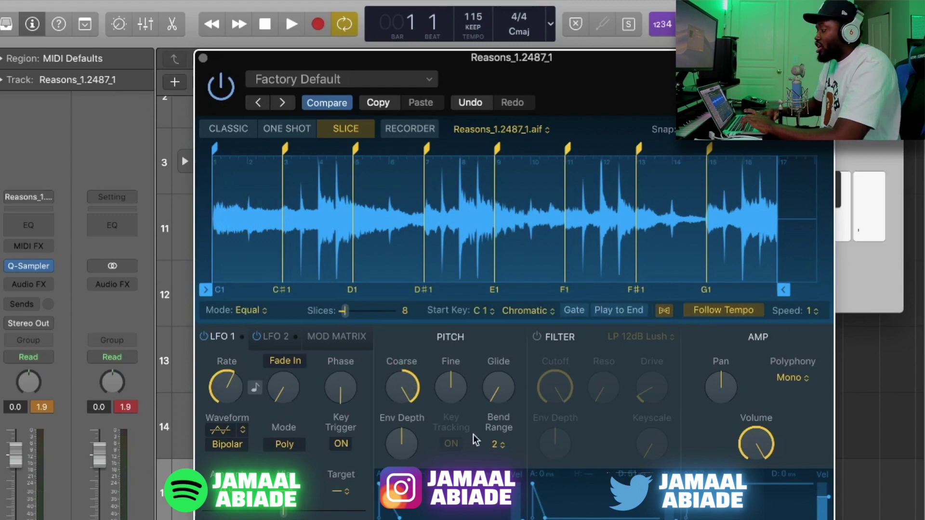
drag(403, 389, 404, 413)
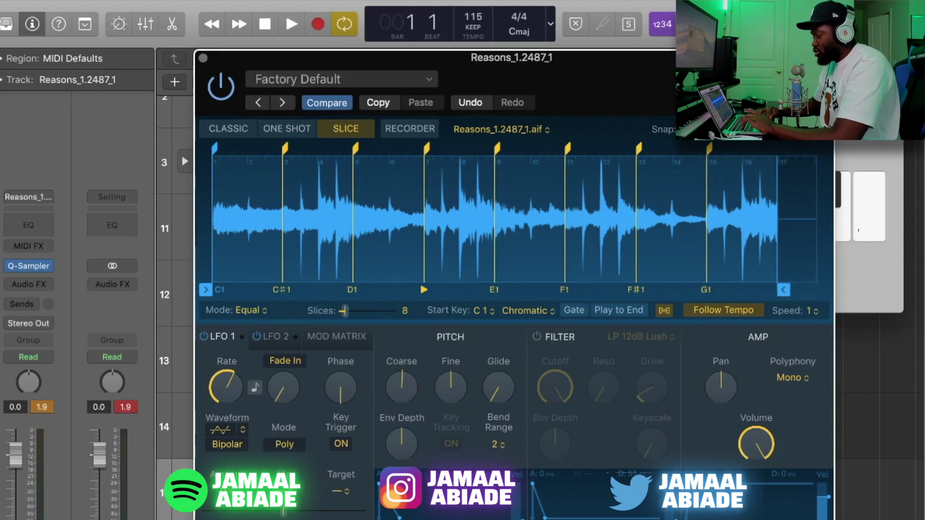
- Try a playback speed of ¼ on the sample, return it to 1, and audition the first slice
click(808, 312)
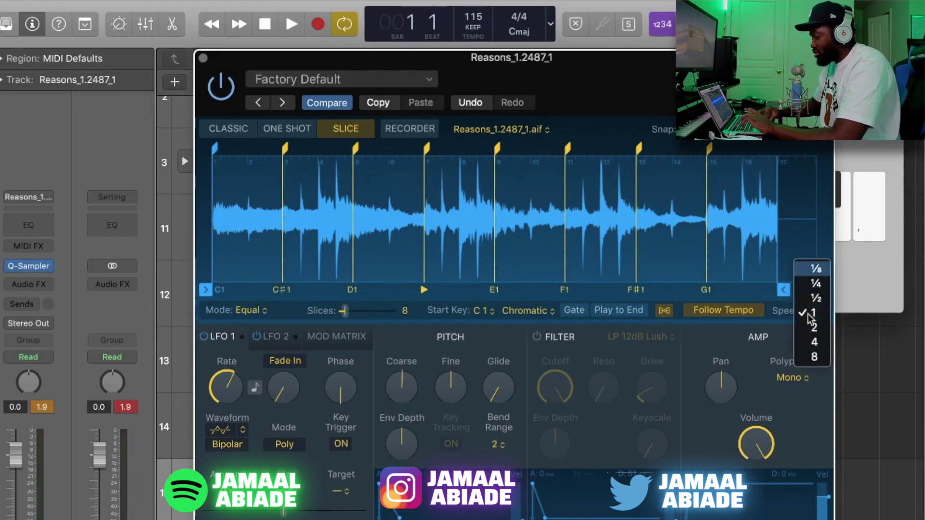
click(770, 334)
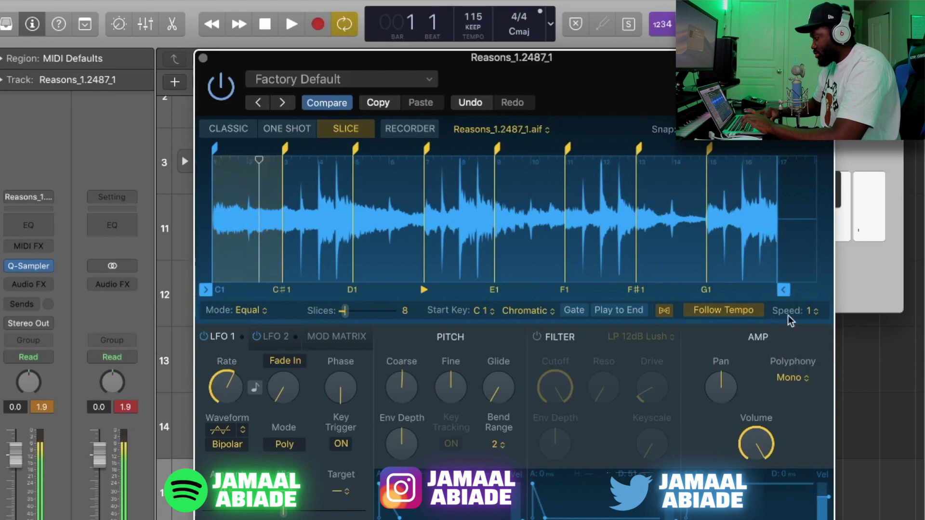
click(808, 311)
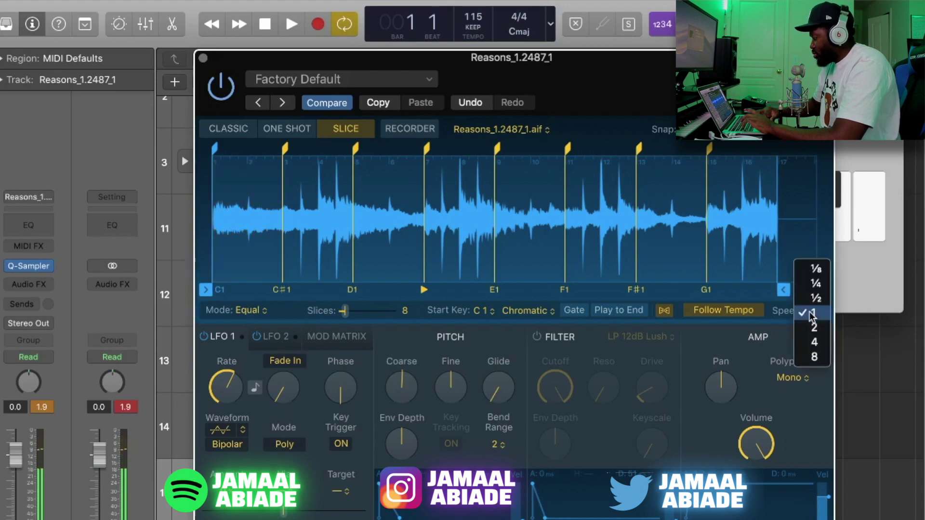
click(815, 288)
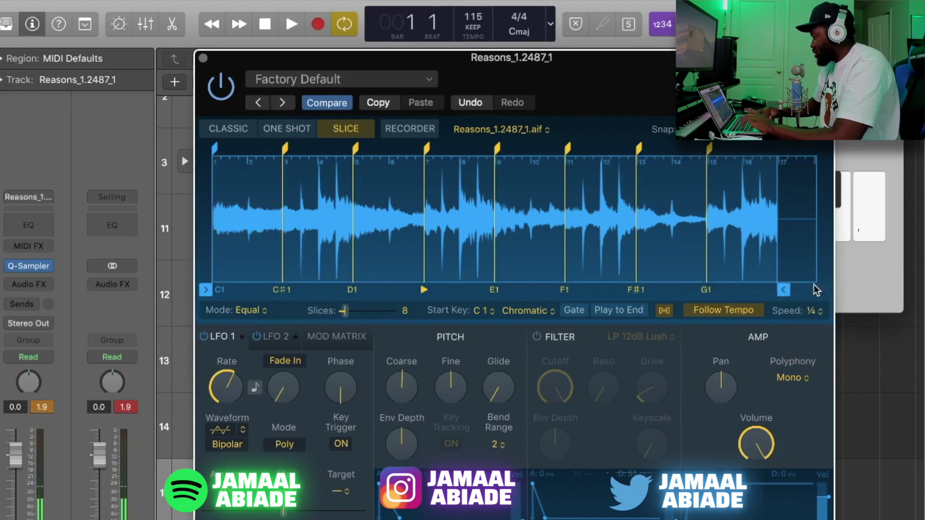
click(815, 311)
click(817, 343)
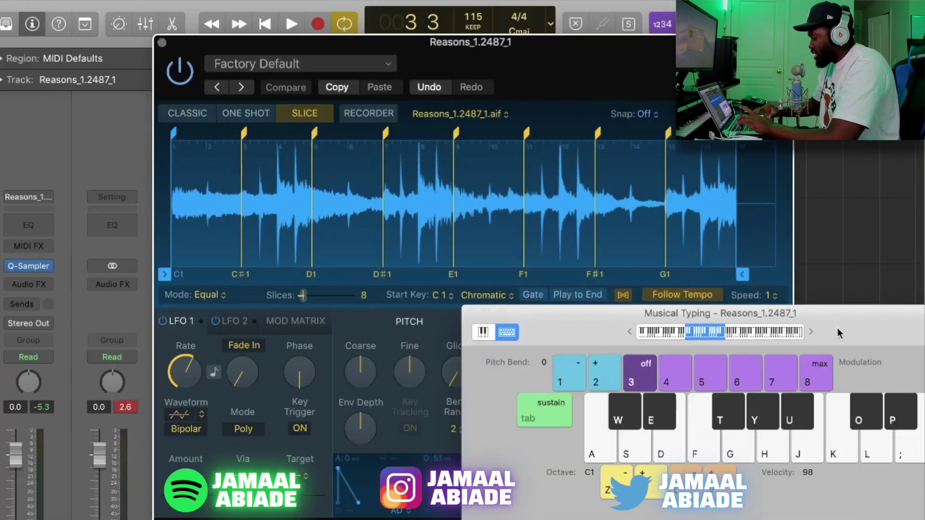
key(a)
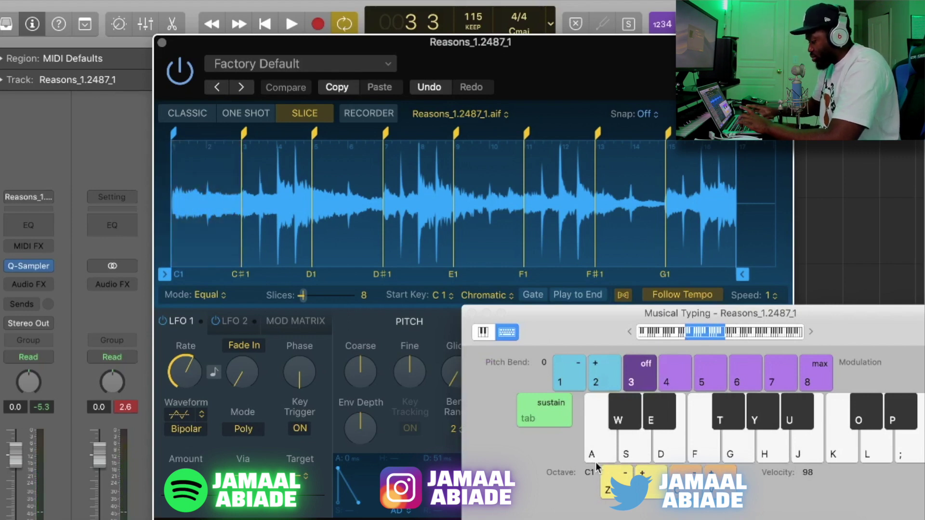
- Show Musical Typing and play the slices across white and black keys with the Chromatic mapping
key(super+k)
key(super+k)
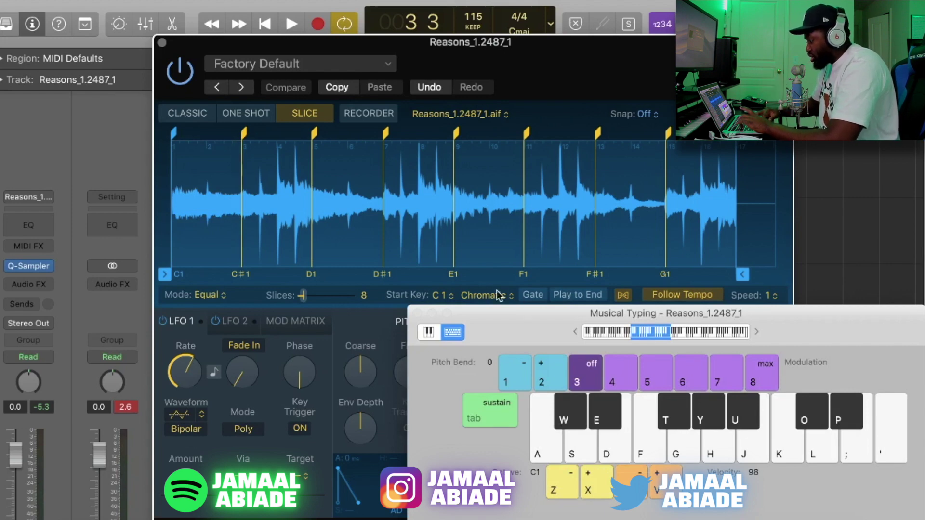
click(482, 289)
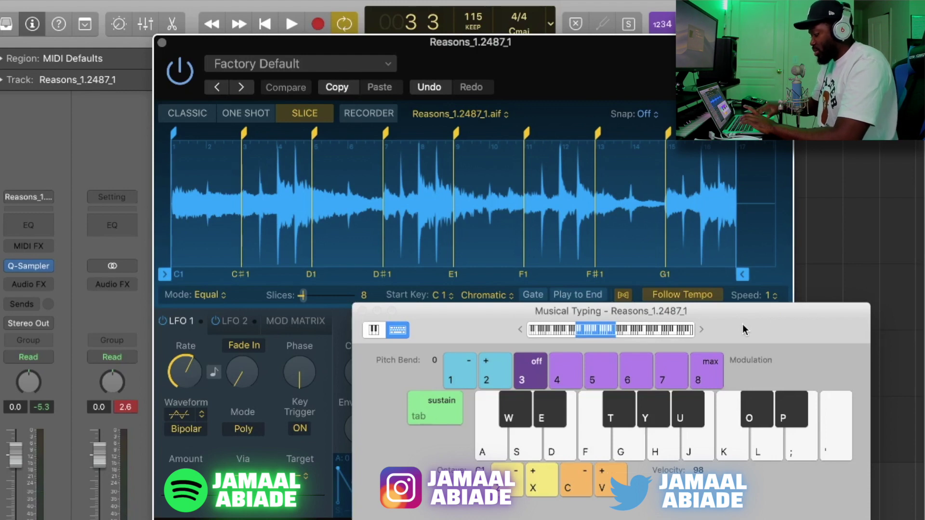
key(a)
key(w)
key(a)
key(w)
key(s)
key(e)
key(d)
key(f)
key(t)
- Set the slice key mapping to White and play the first five slices on the white keys
click(484, 296)
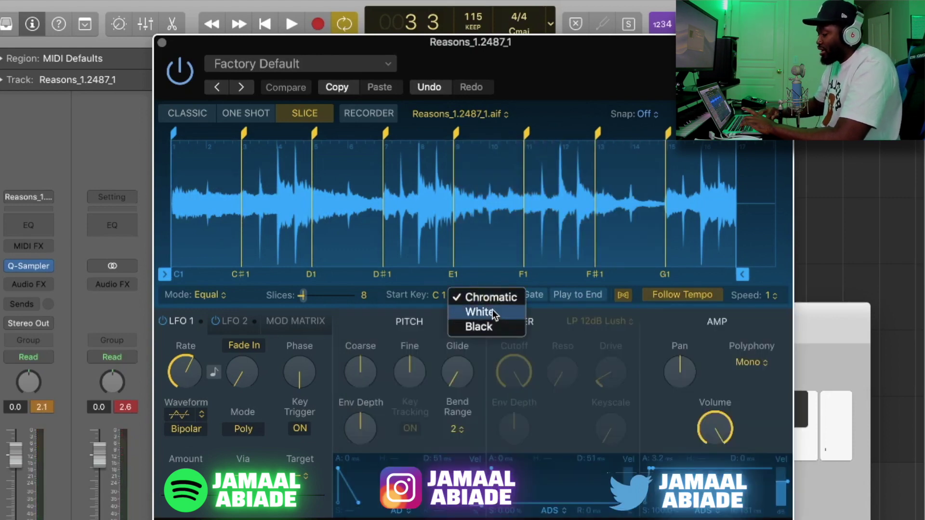
click(494, 311)
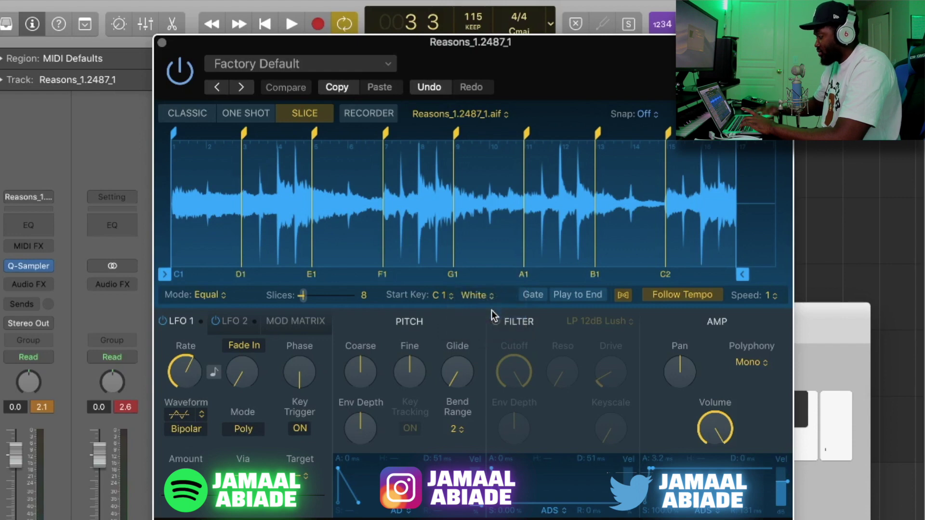
click(797, 328)
key(a)
key(s)
key(d)
key(f)
key(g)
- Set the slice key mapping to Black and play both black and white keys to compare them
click(476, 296)
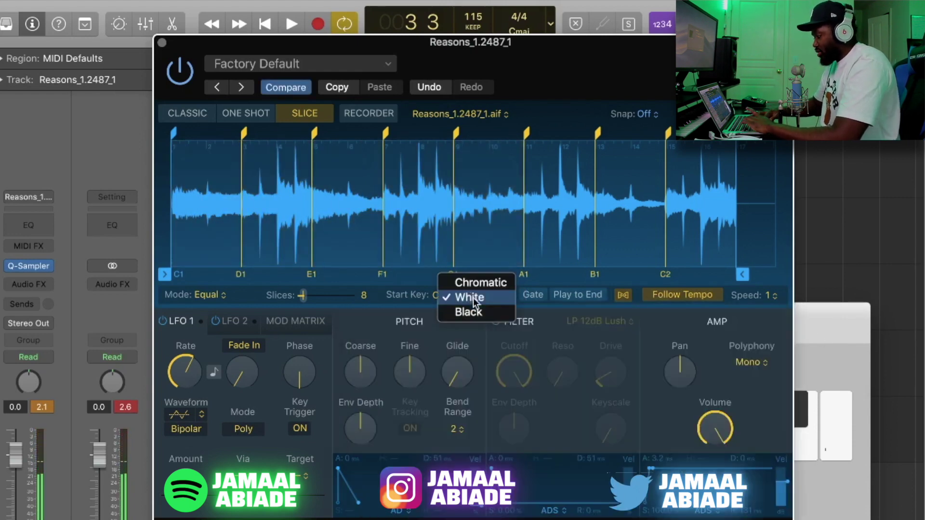
click(462, 312)
click(817, 359)
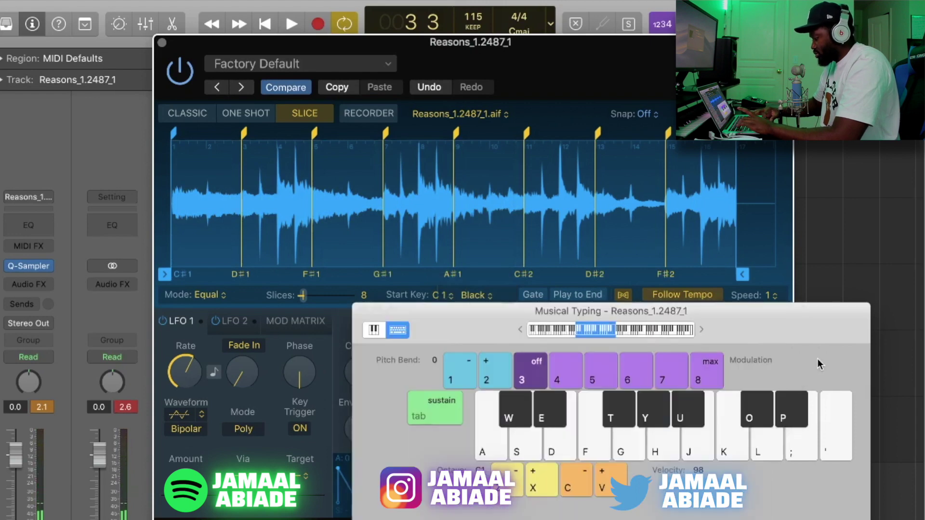
key(w)
key(e)
key(a)
key(a)
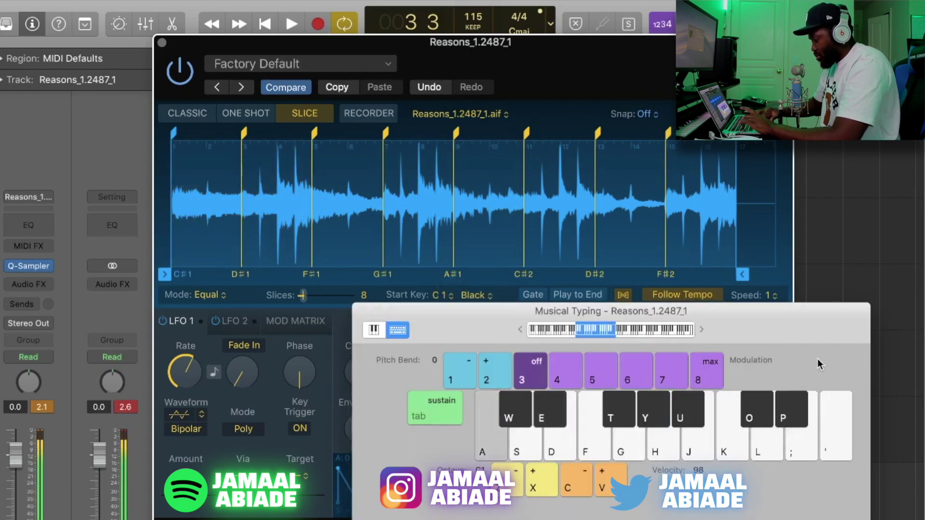
key(s)
key(d)
key(f)
key(s)
key(w)
key(e)
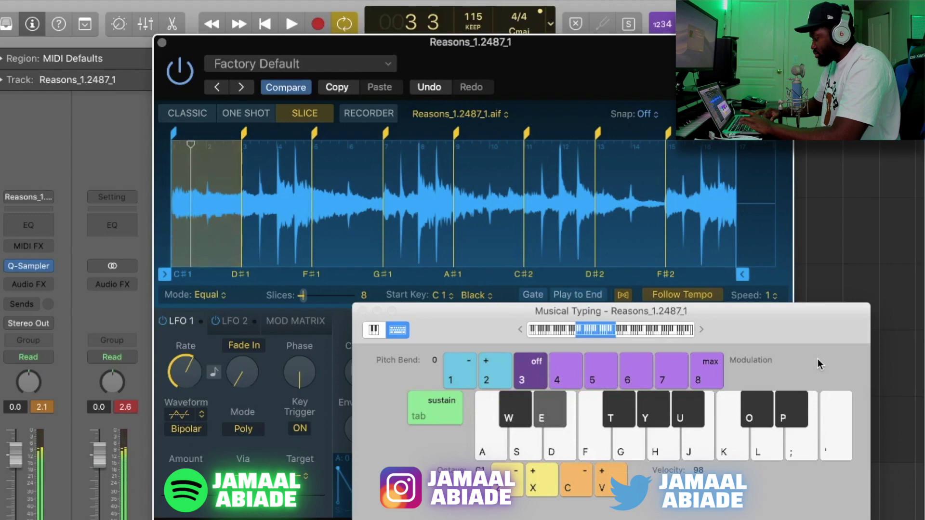
key(t)
key(y)
key(f)
key(d)
key(f)
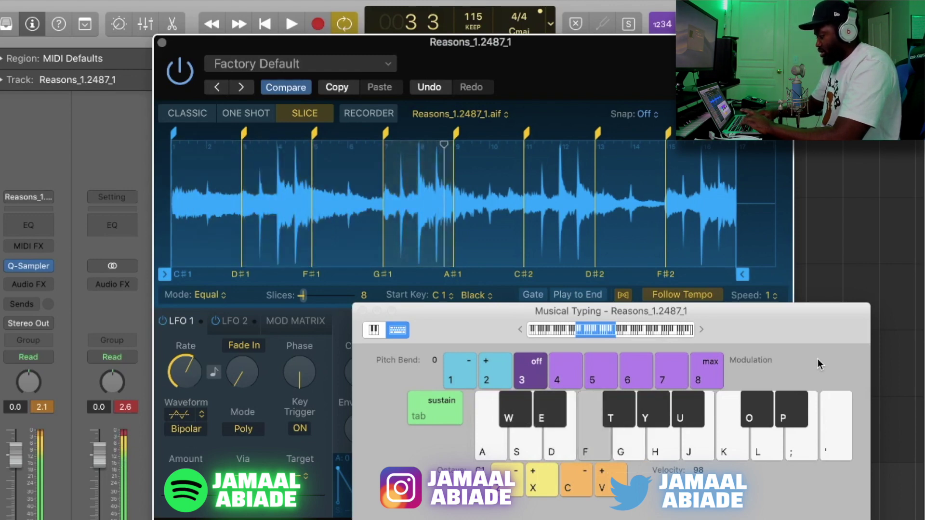
- Set the slice key mapping to White, and place the Musical Typing keyboard beside the sampler
click(484, 290)
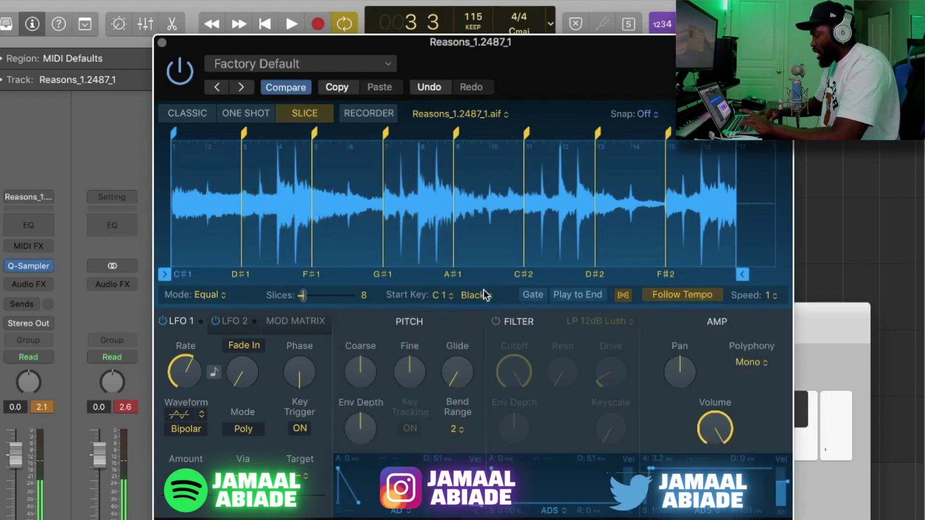
click(483, 290)
click(474, 285)
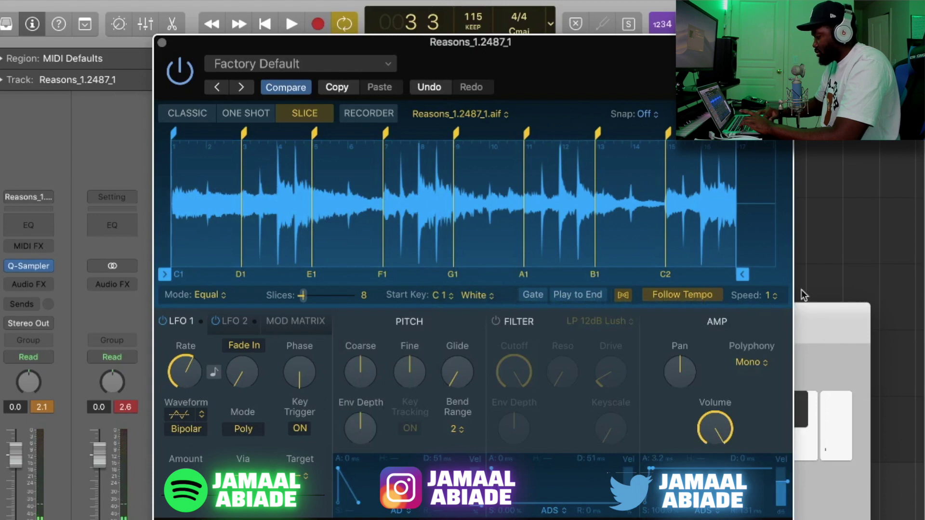
click(796, 270)
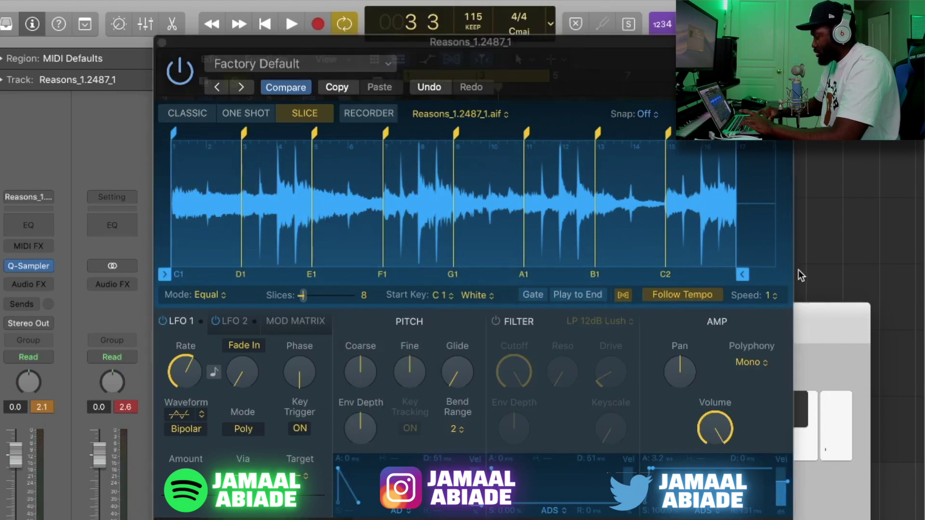
key(super+k)
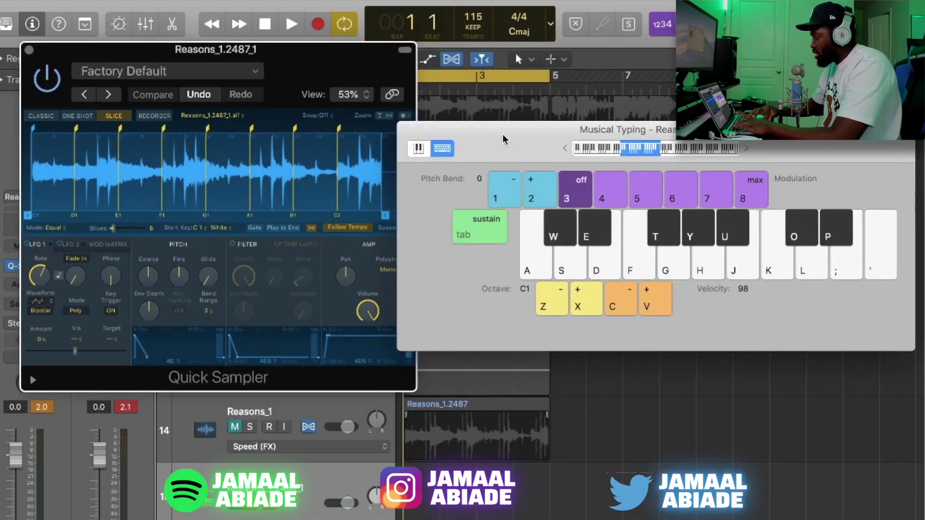
drag(506, 135, 516, 138)
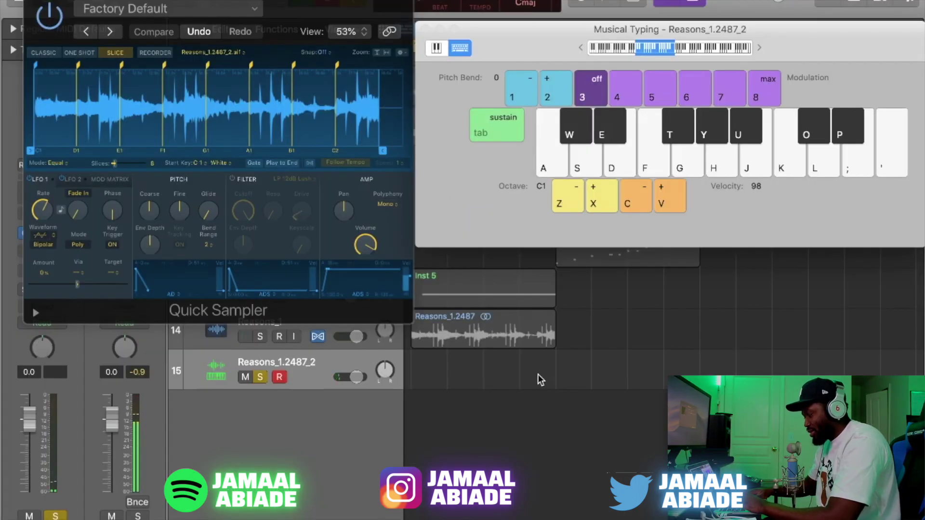
- Record a four-bar pattern on the Reasons_1.2487_2 track using slices 1, 2, 3, 5, 6, 7 and the C2 slice, ending on slice 1, and play it back
key(a)
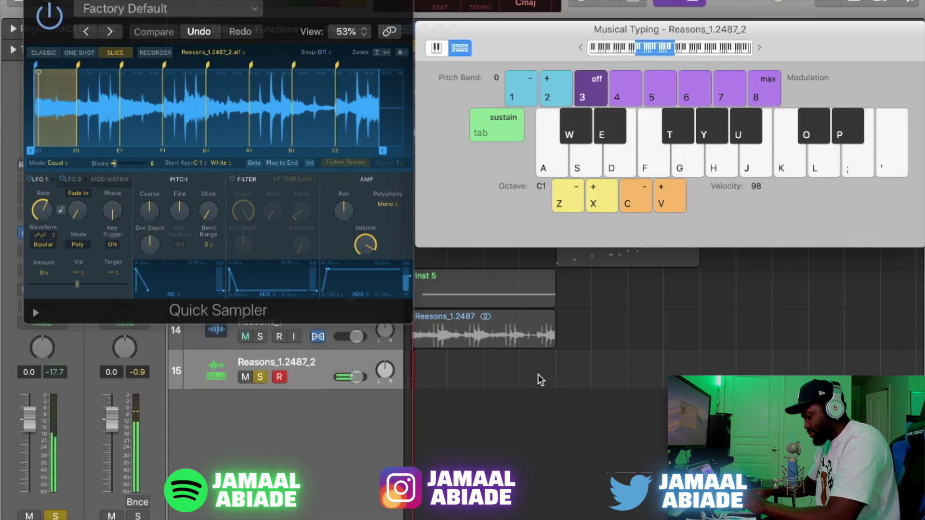
key(s)
key(d)
key(d)
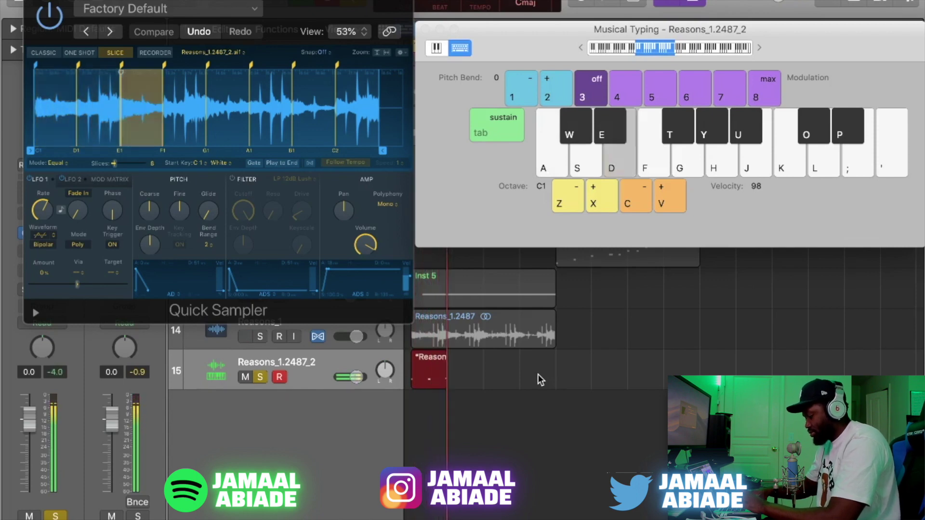
key(d)
key(d)
key(g)
key(g)
key(h)
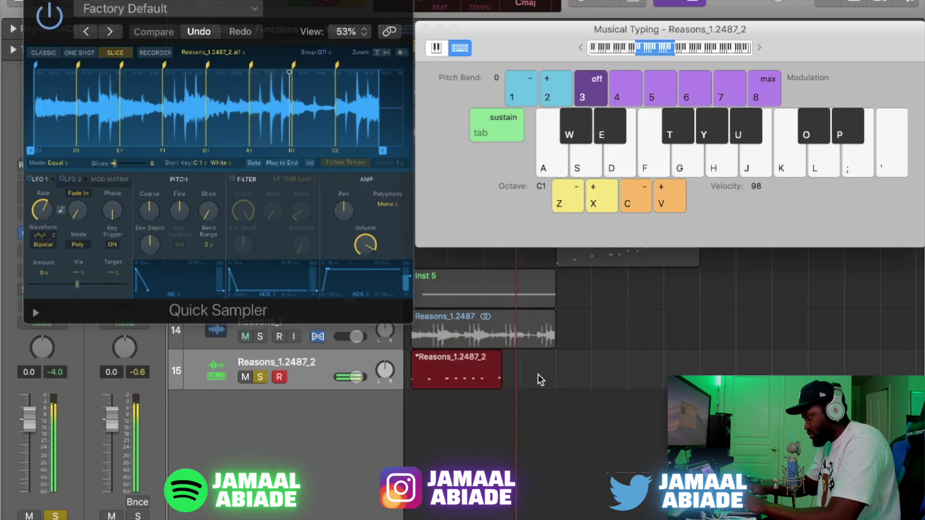
key(j)
key(j)
key(k)
key(j)
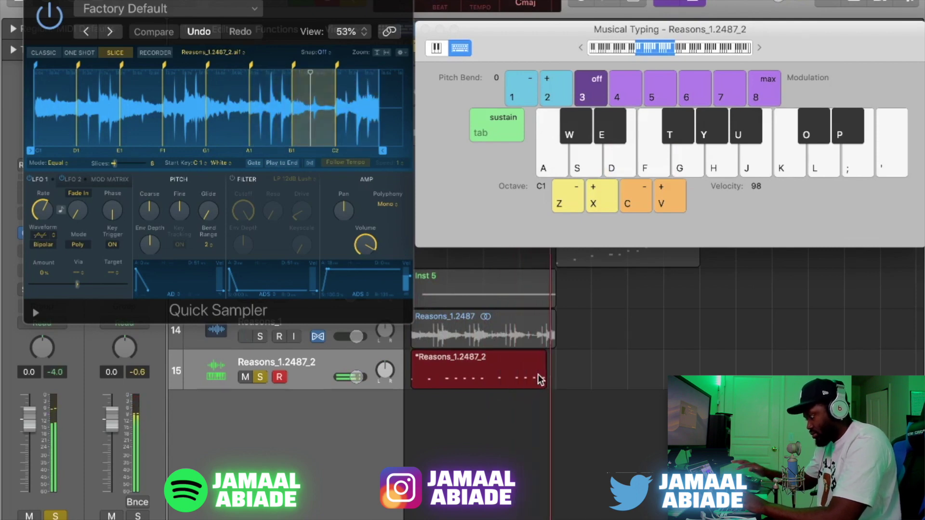
key(a)
key(space)
key(space)
key(space)
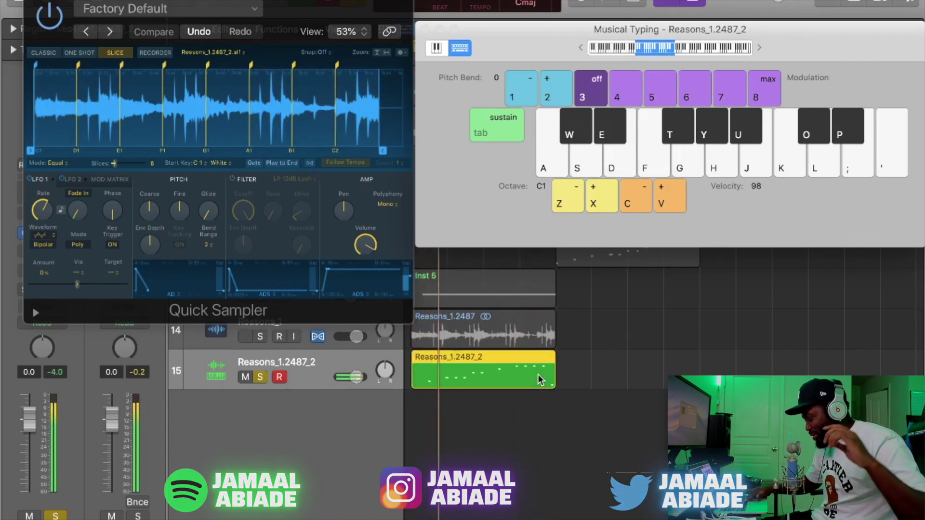
- Open the recorded Reasons_1.2487_2 region in the Piano Roll and align its first Slice #1 note with the start of bar 1
double_click(513, 362)
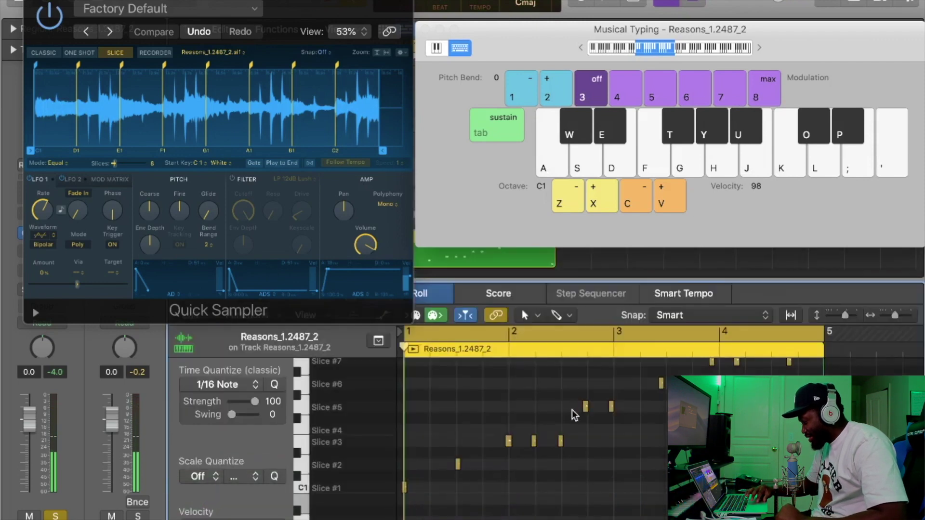
click(404, 488)
scroll(406, 488, up, 5)
drag(407, 490, 415, 490)
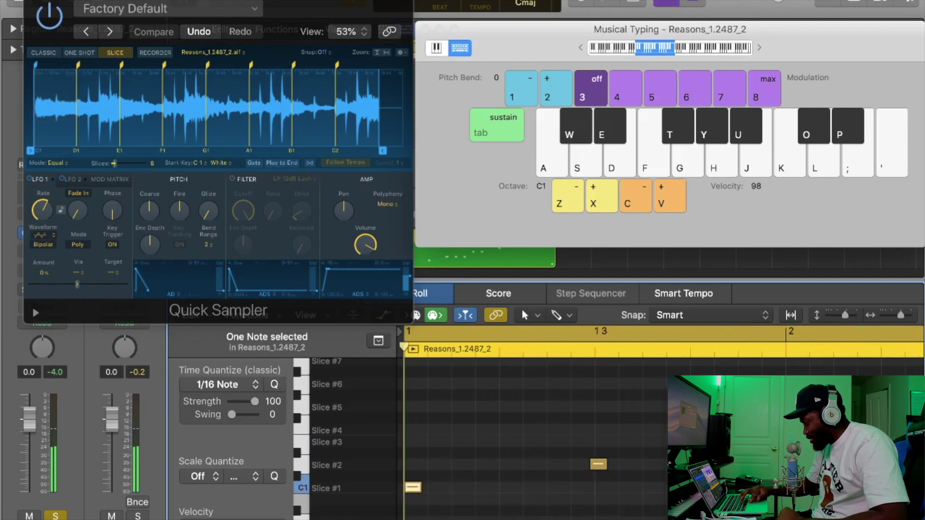
- Select all notes in the region, quantize them to 1/16 Note, and play the pattern to check its timing
scroll(415, 490, down, 5)
key(super+shift+a)
key(super+a)
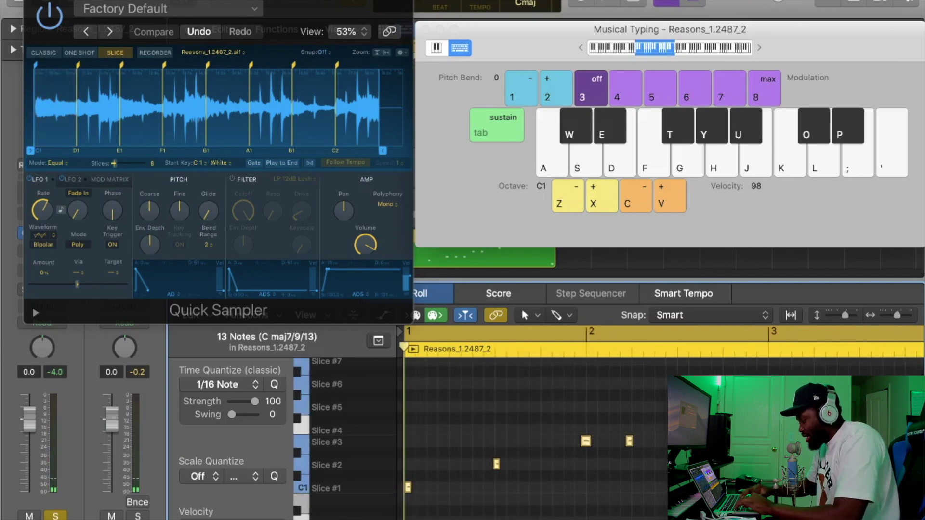
click(276, 386)
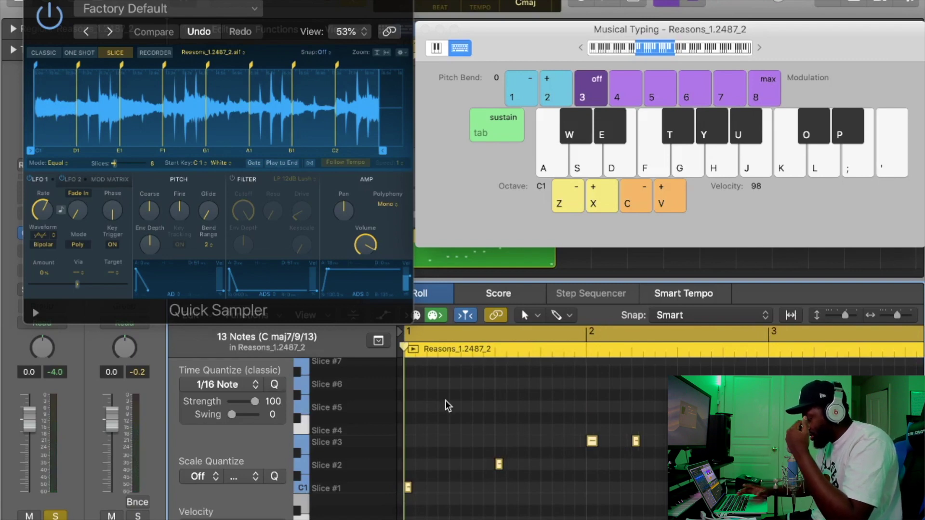
key(space)
scroll(448, 406, down, 3)
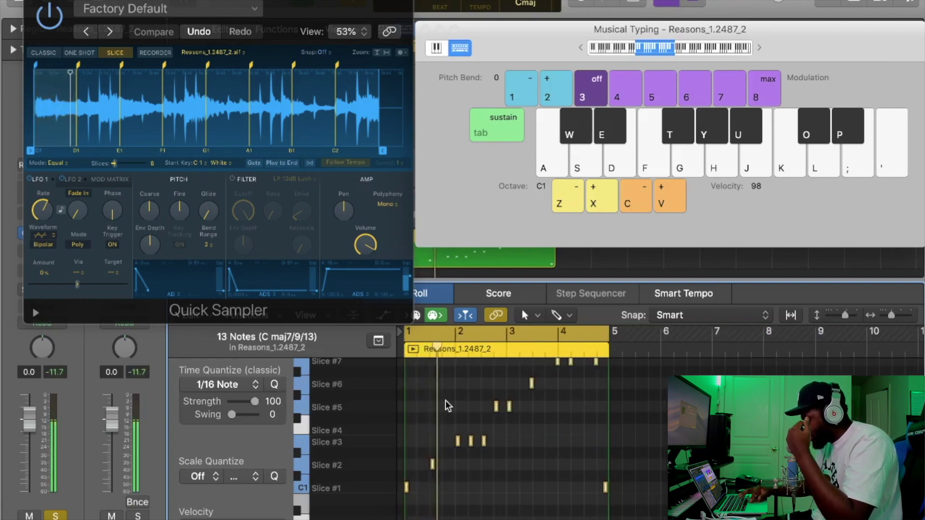
scroll(448, 406, up, 2)
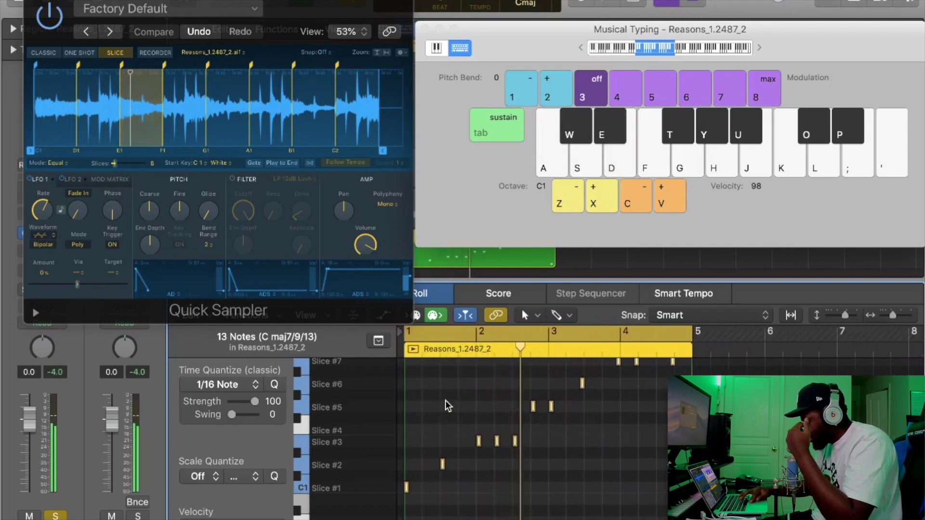
scroll(447, 406, up, 1)
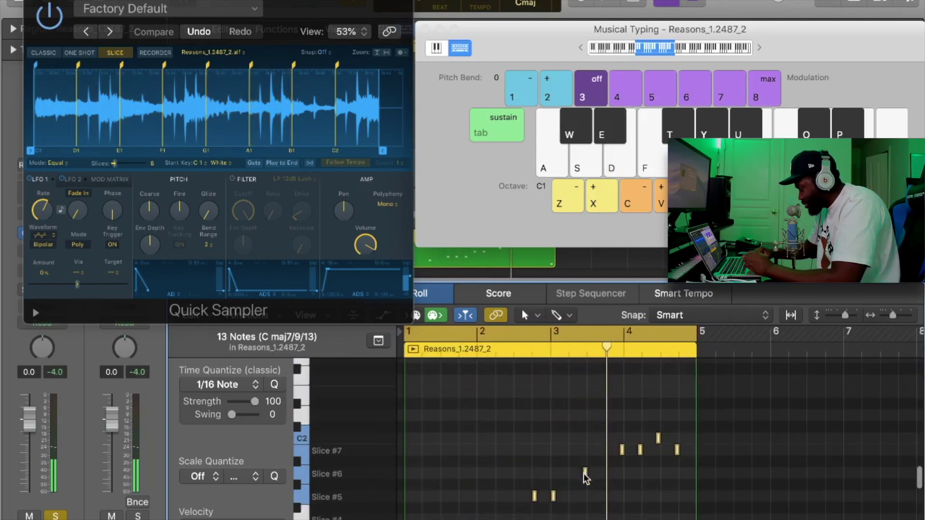
- Move the Slice #6 note slightly later, to the third beat of bar 3
click(584, 475)
drag(584, 476, 585, 476)
click(599, 485)
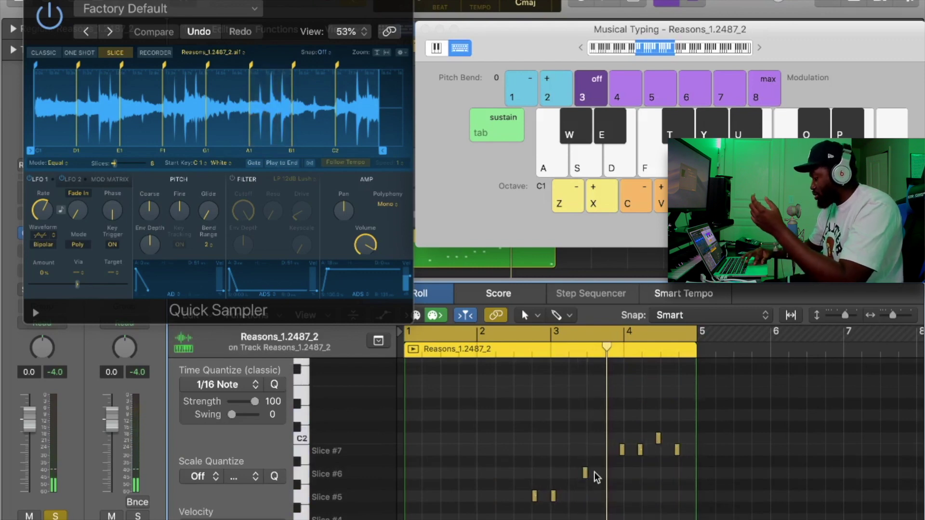
drag(585, 474, 590, 475)
scroll(609, 392, down, 2)
- Shift the four high notes around bar 4 later by 0 0 1 0 so the first starts at 4 1 1 1, and play the pattern
drag(610, 391, 693, 428)
click(623, 420)
drag(625, 420, 630, 420)
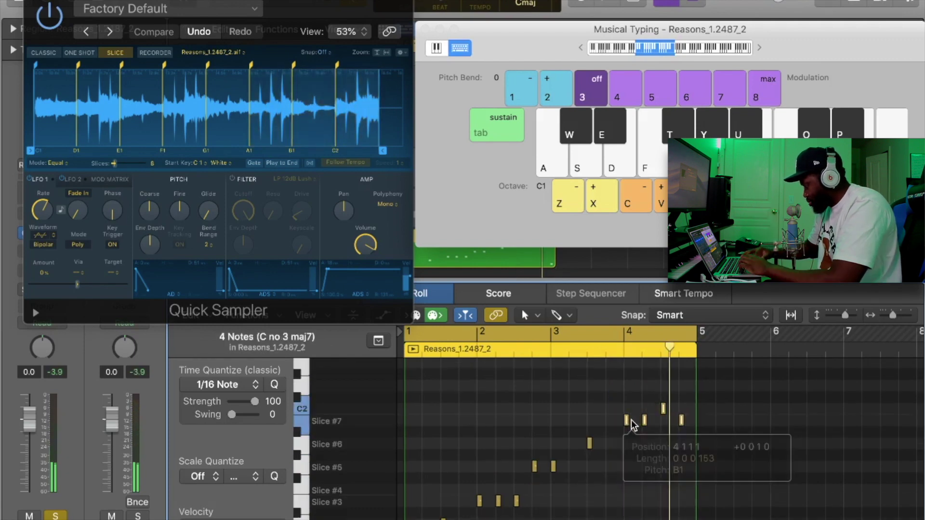
key(space)
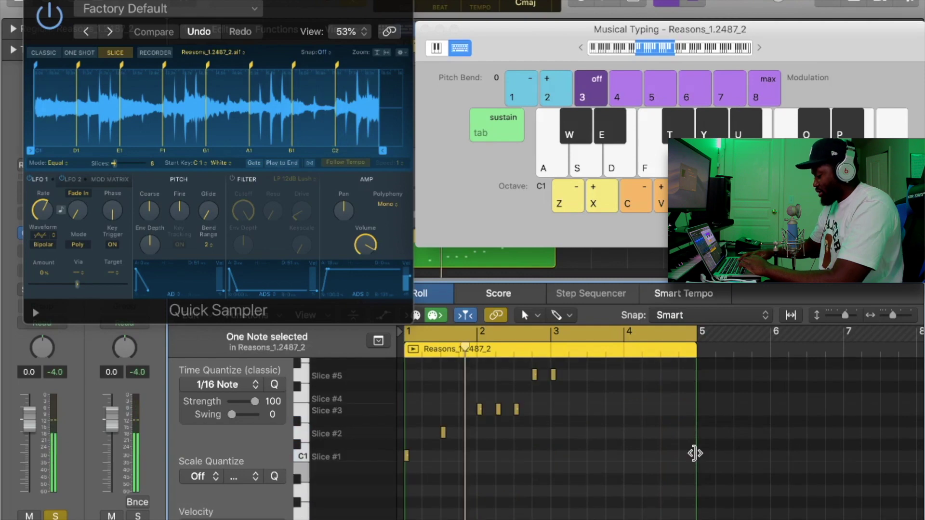
key(space)
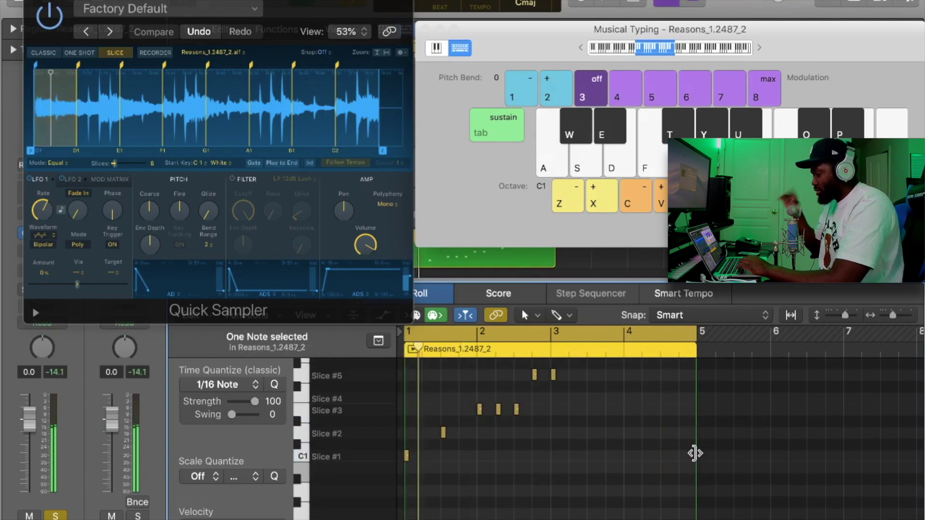
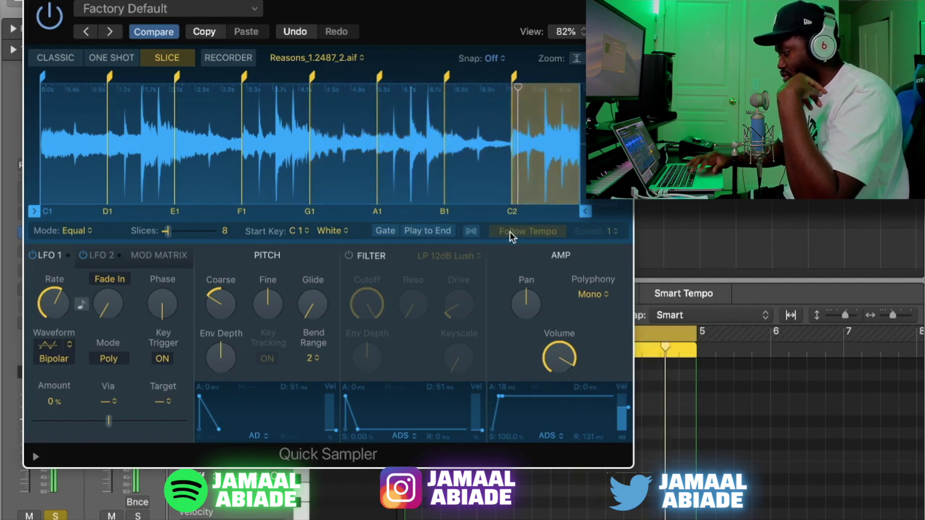
- Turn on Flex with Follow Tempo for the sliced sample and try raising its Coarse and Fine pitch during playback
click(473, 233)
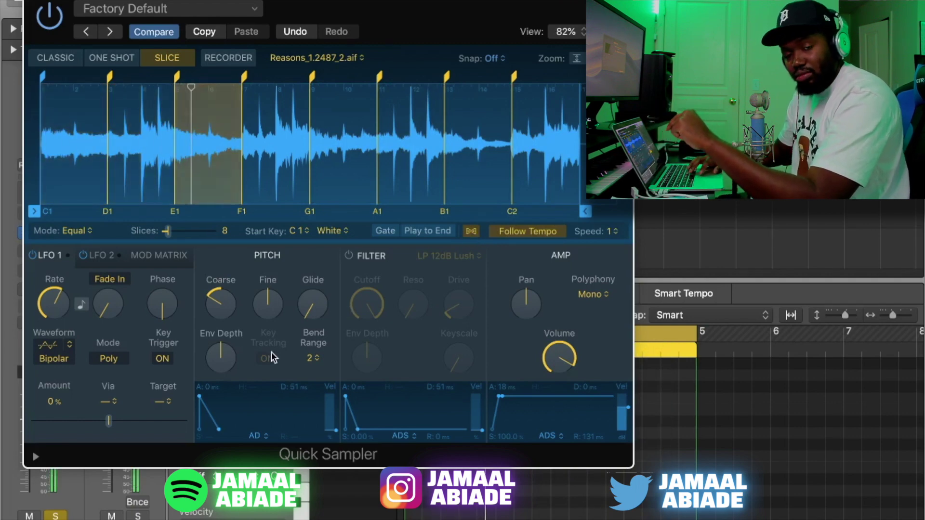
drag(221, 305, 220, 219)
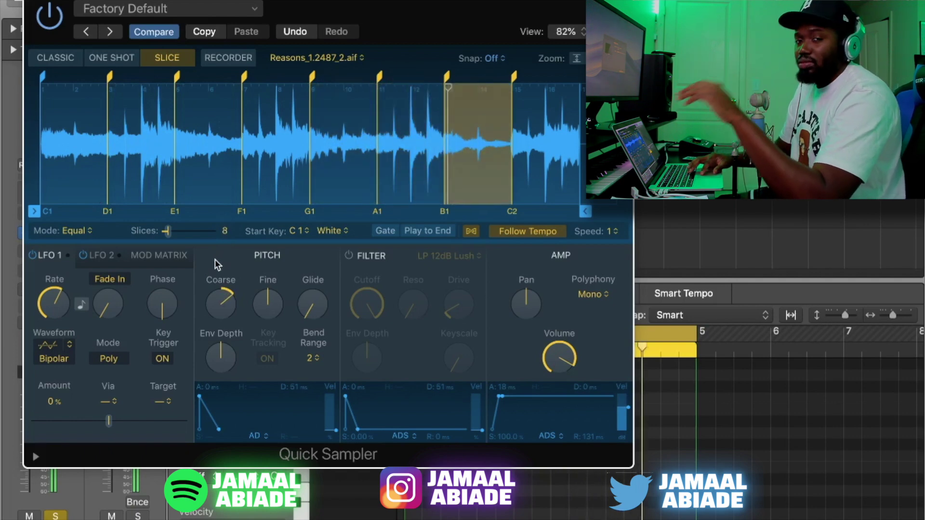
mouse_move(266, 289)
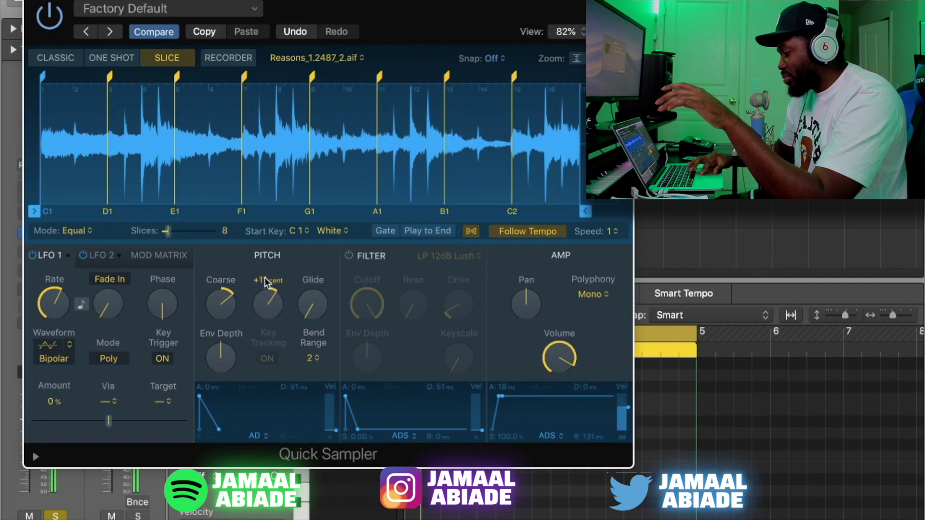
drag(282, 218, 305, 173)
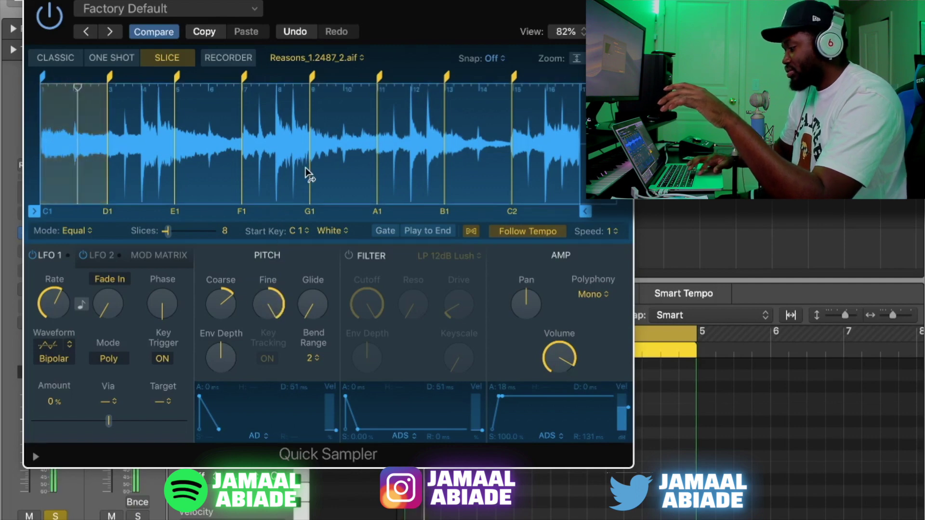
mouse_move(264, 300)
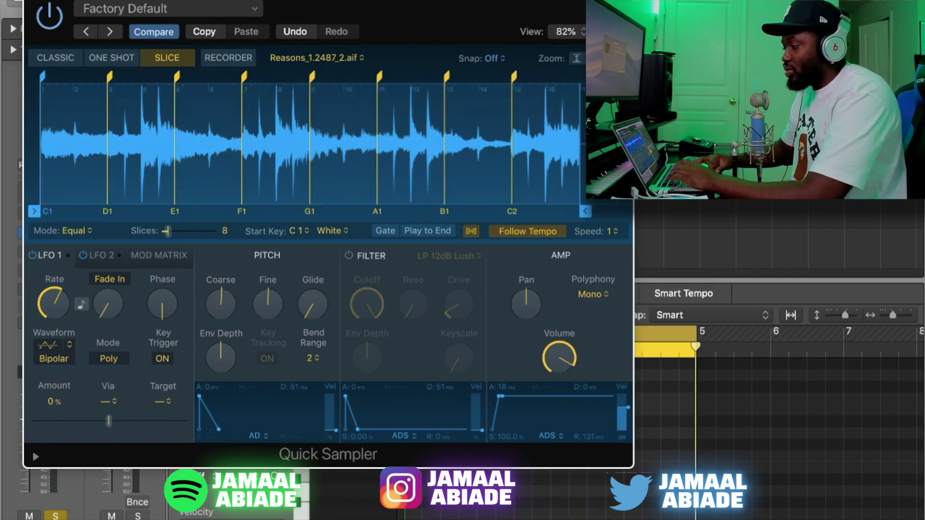
- Close Quick Sampler and the note editor, play only the original Reasons_1 track for comparison, and return the solo to the Reasons_1.2487_2 track
key(super+w)
key(e)
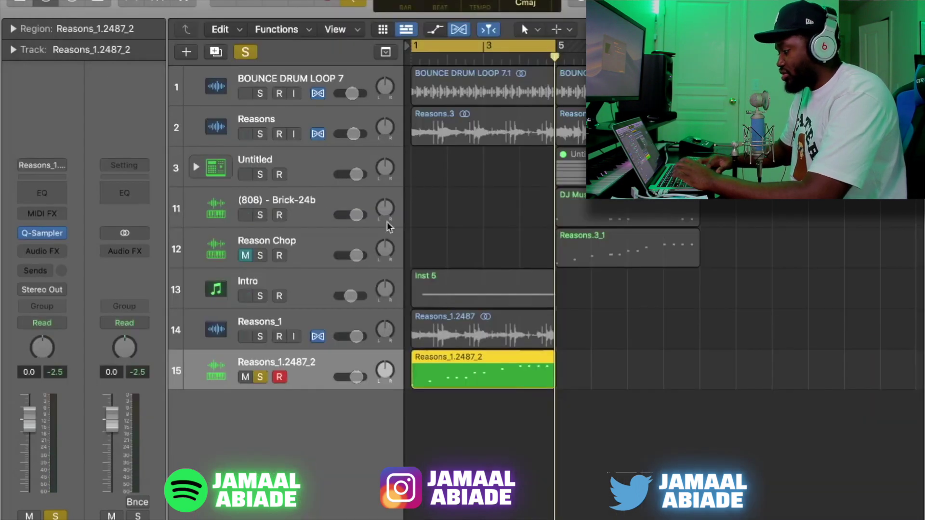
click(259, 337)
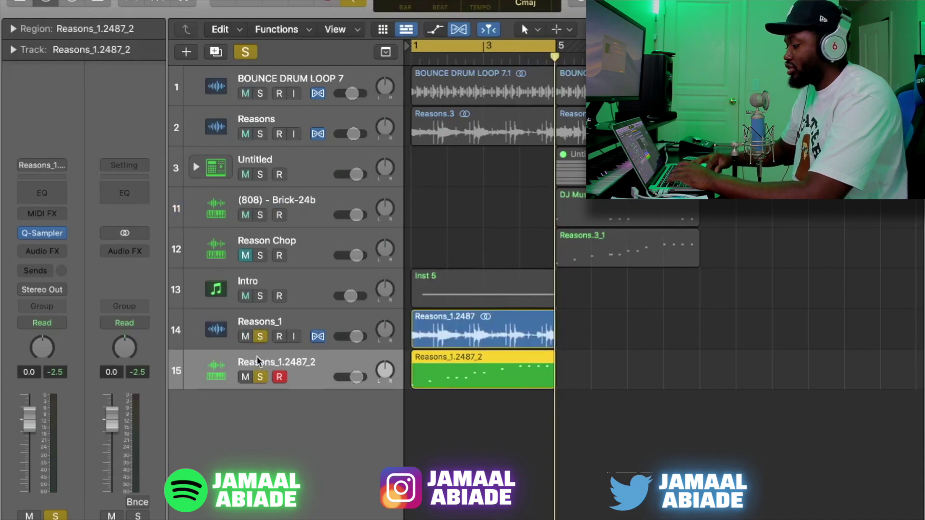
click(260, 378)
key(space)
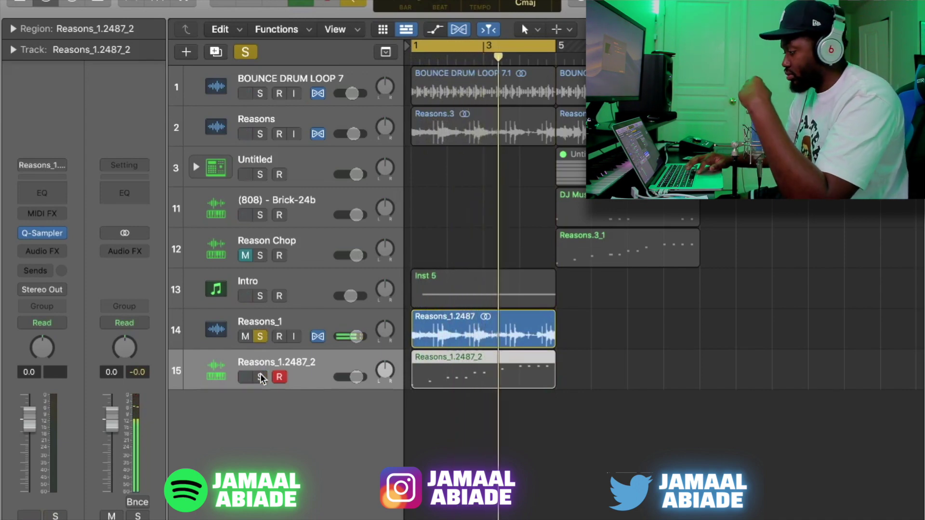
key(space)
click(260, 337)
click(258, 377)
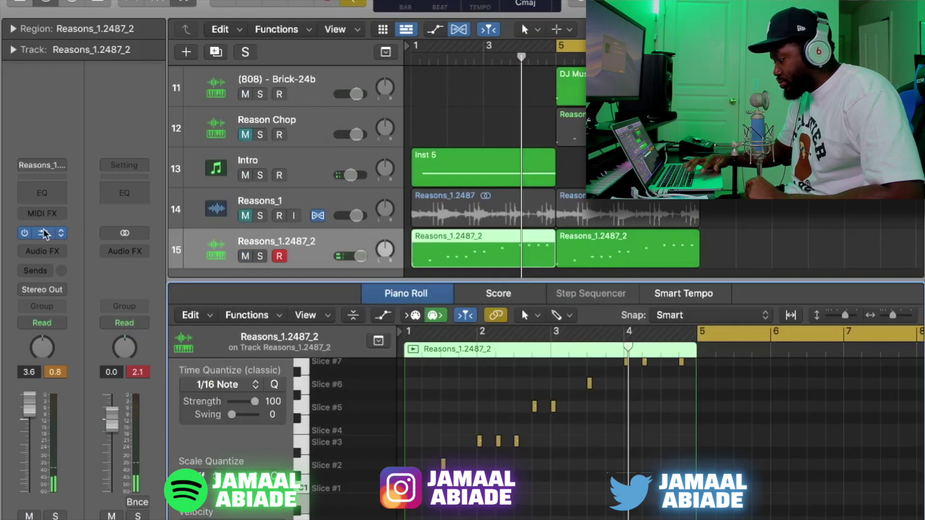
- Reopen Quick Sampler on the Reasons_1.2487_2 track and add a Space Designer reverb with its Wet level at -10 dB
click(49, 233)
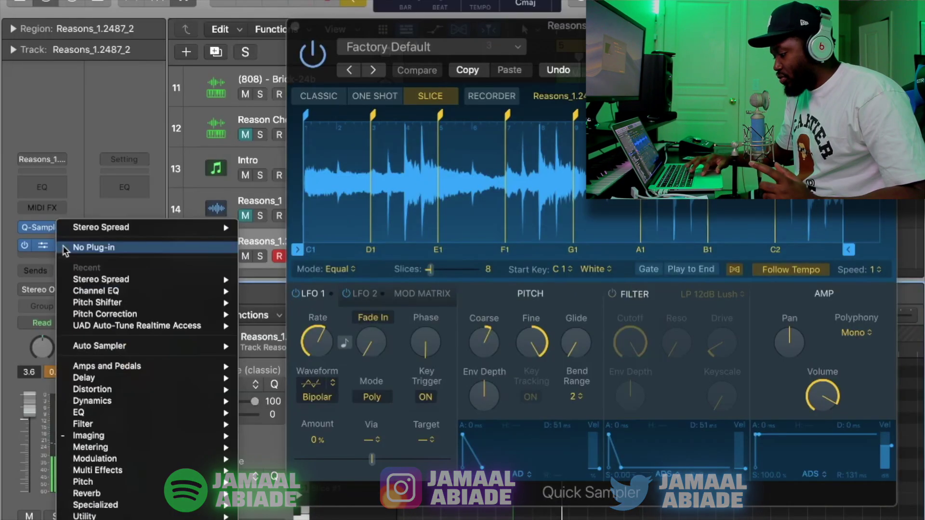
mouse_move(109, 494)
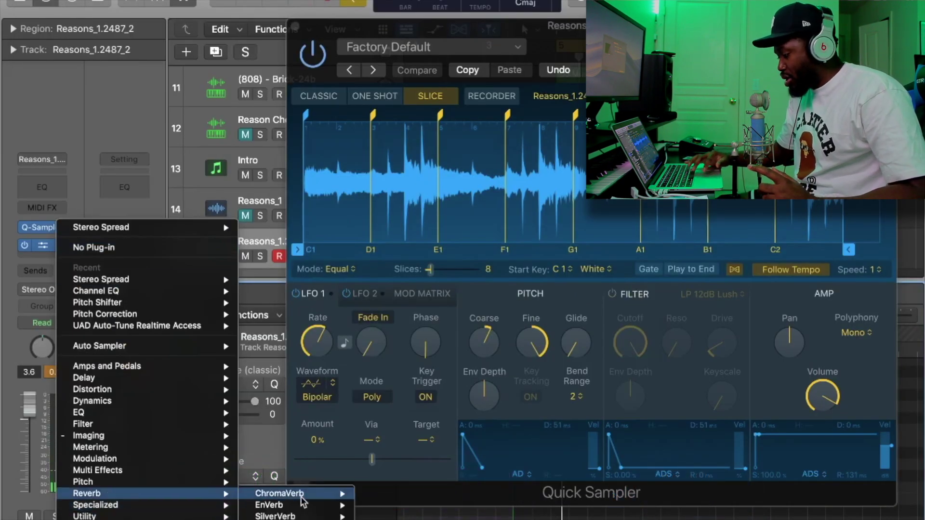
click(284, 519)
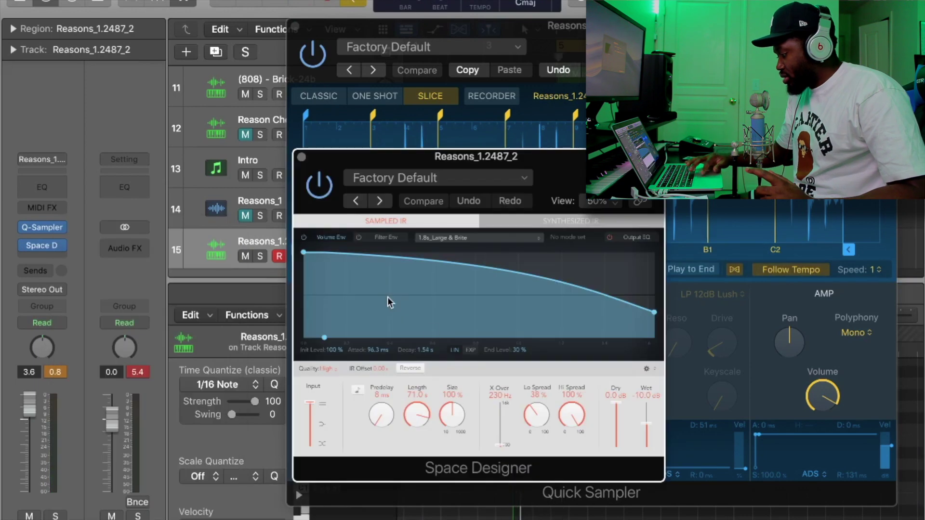
click(647, 429)
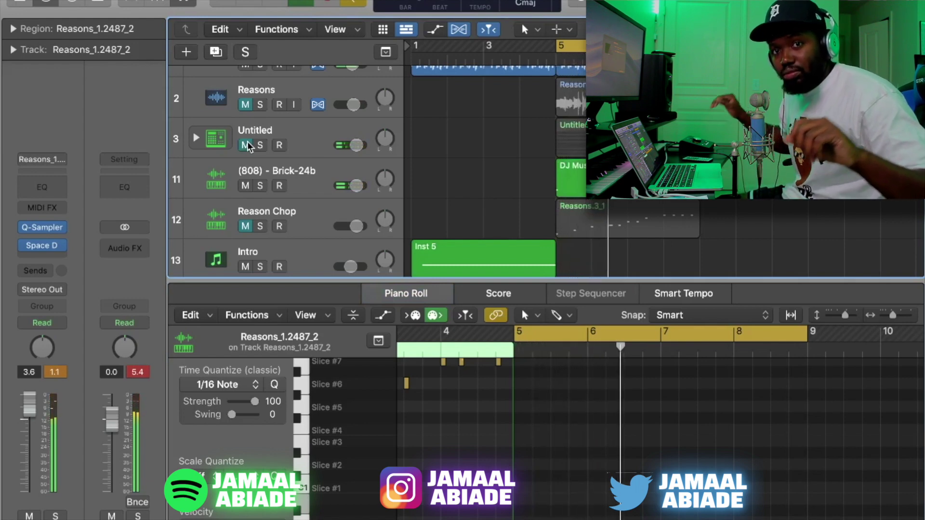
- Load the BoomBap kick4, hat and Shake3 samples beside the snare in the drum kit and move the cycle range to bars 1 to 5
scroll(466, 165, down, 4)
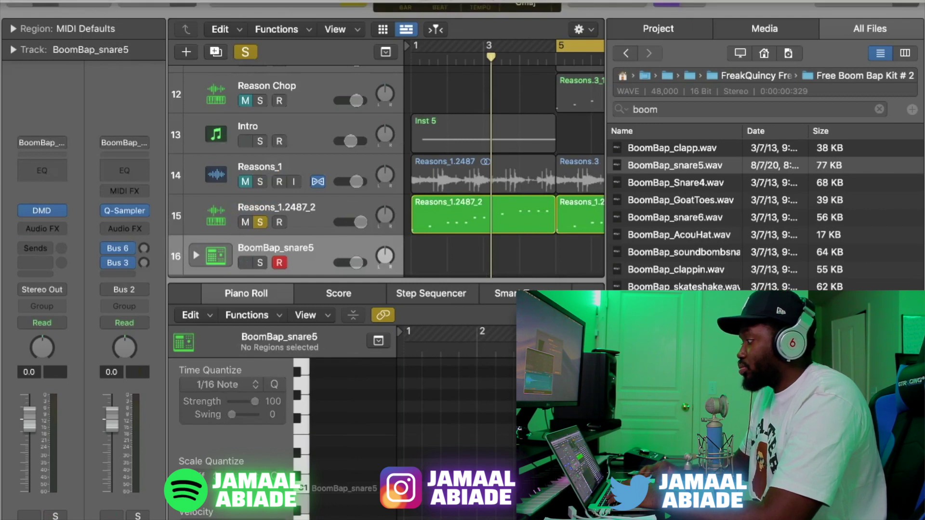
drag(684, 303, 459, 166)
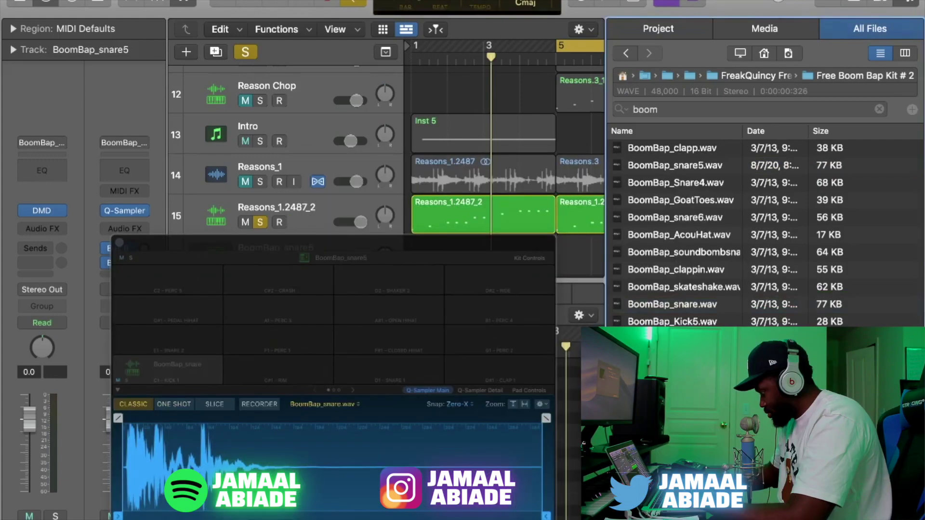
drag(672, 322, 311, 380)
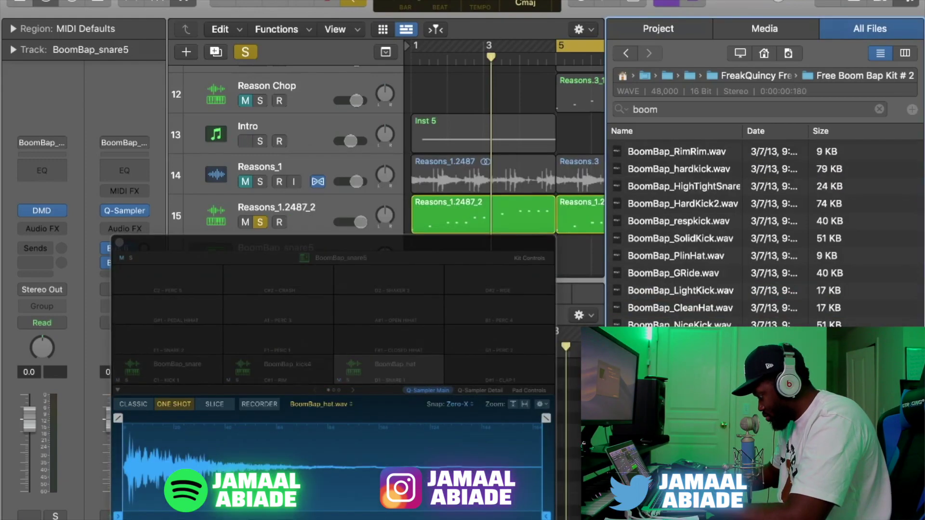
drag(674, 323, 502, 379)
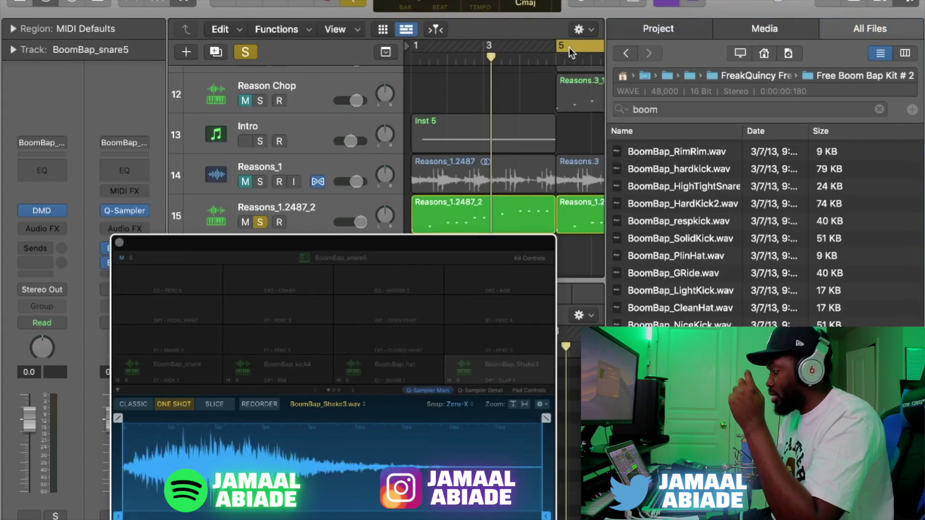
drag(568, 47, 526, 46)
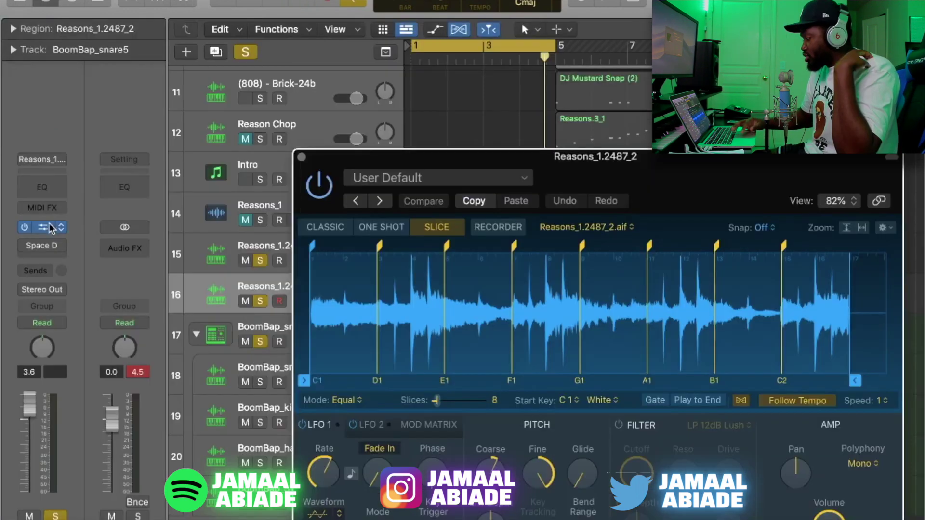
- Play the sliced sample with the BoomBap drums and review the Quick Sampler pitch settings of the Reasons_1.2487_2 tracks
mouse_move(477, 465)
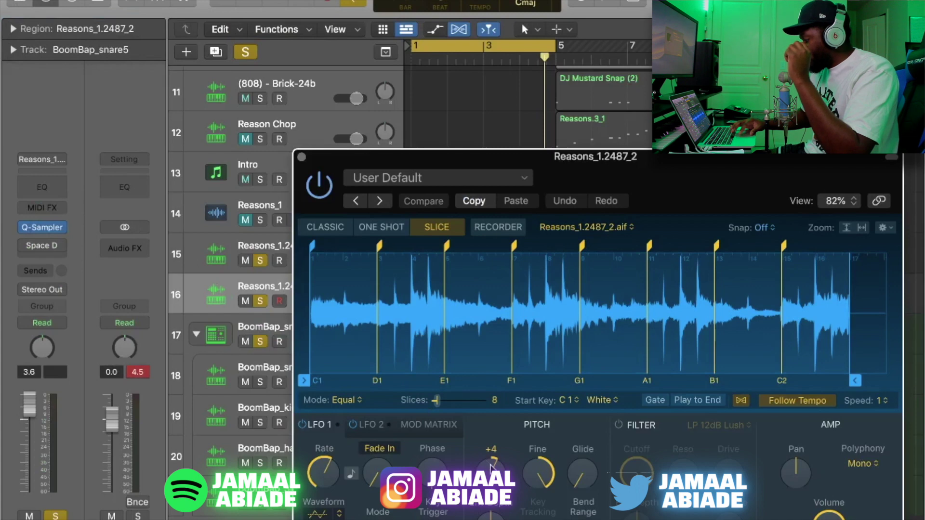
key(space)
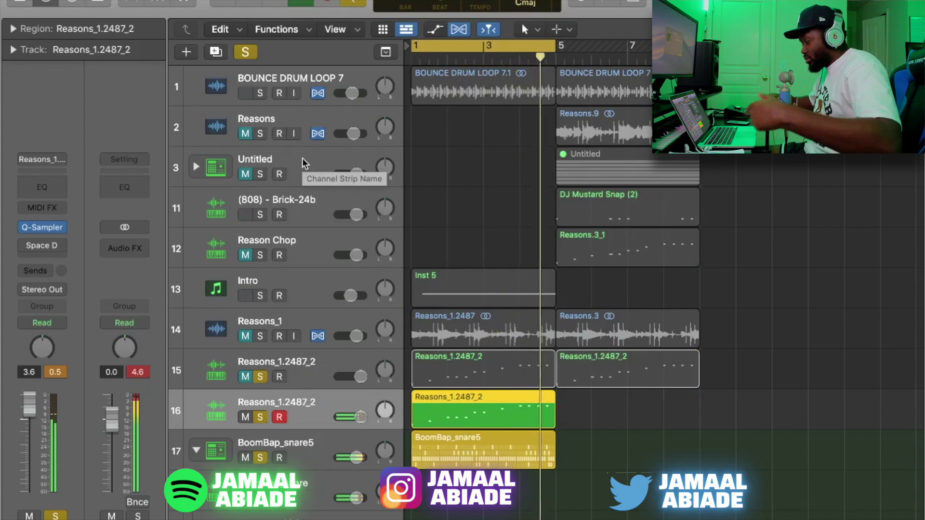
click(42, 227)
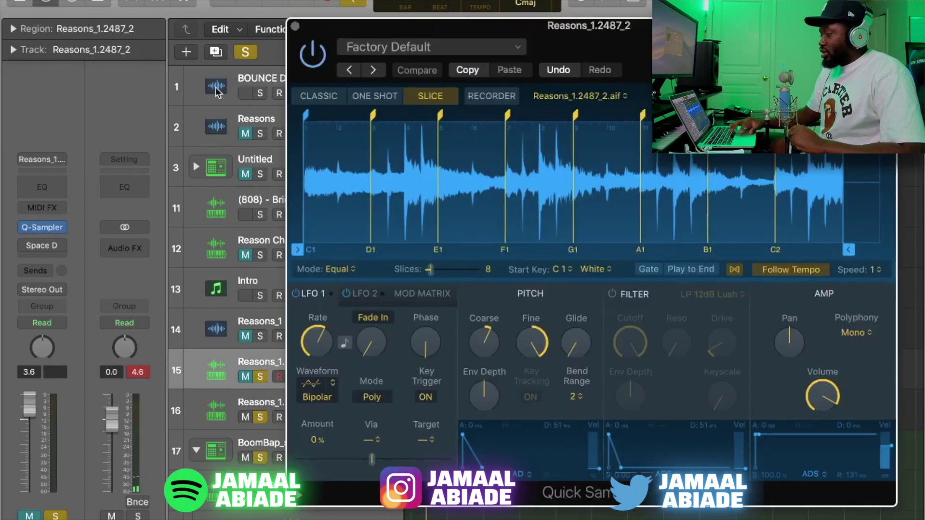